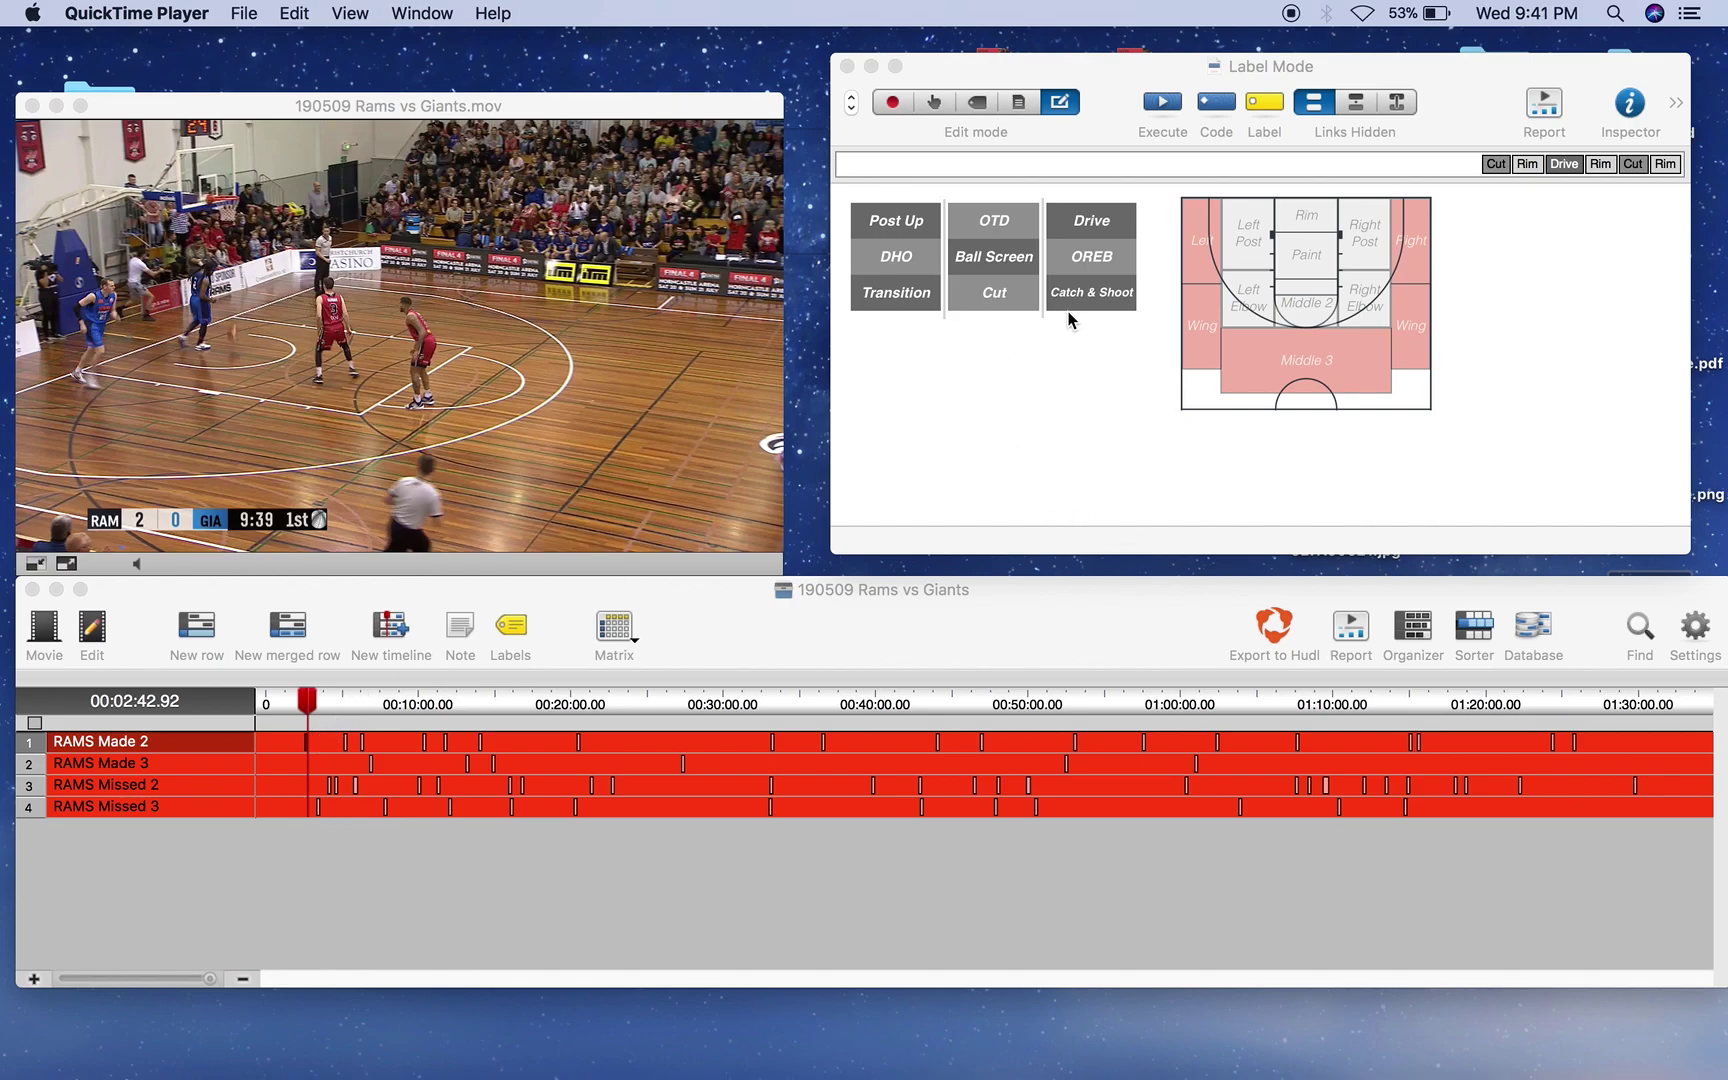
Step: Confirm Ball Screen is in the Shot Type group, then switch the label window to Label mode
click(1025, 295)
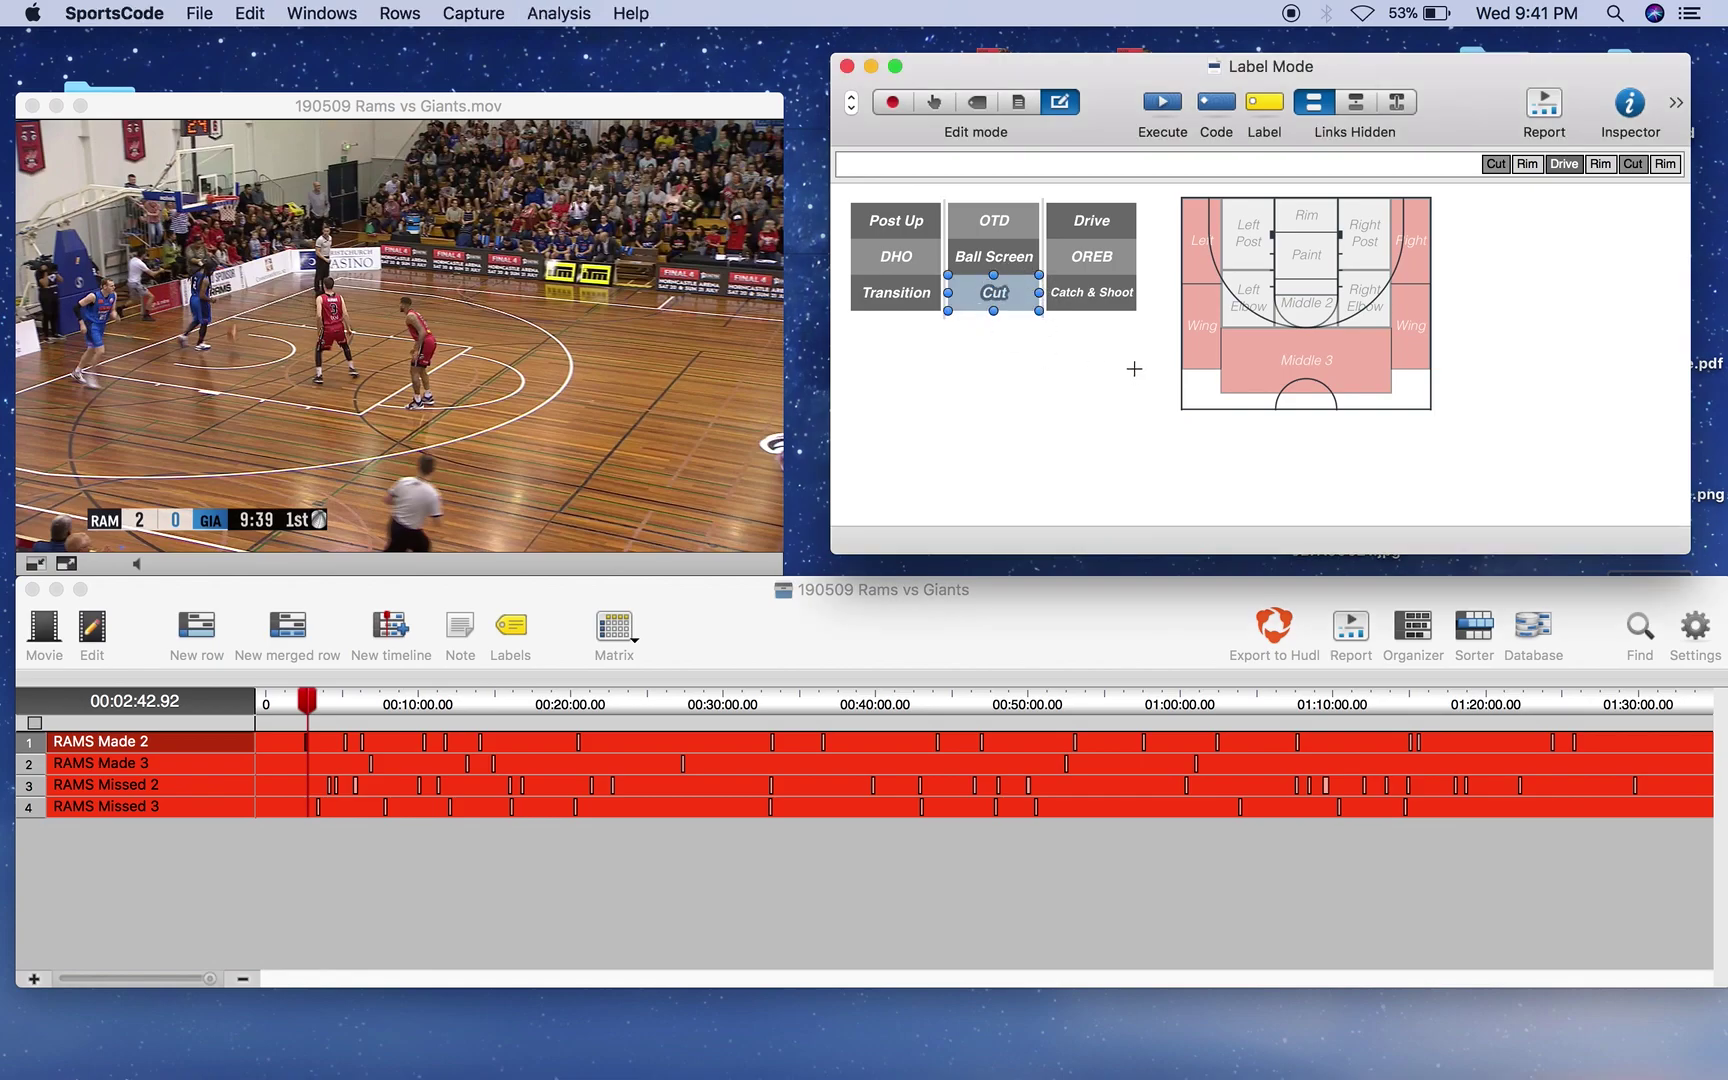
click(1145, 461)
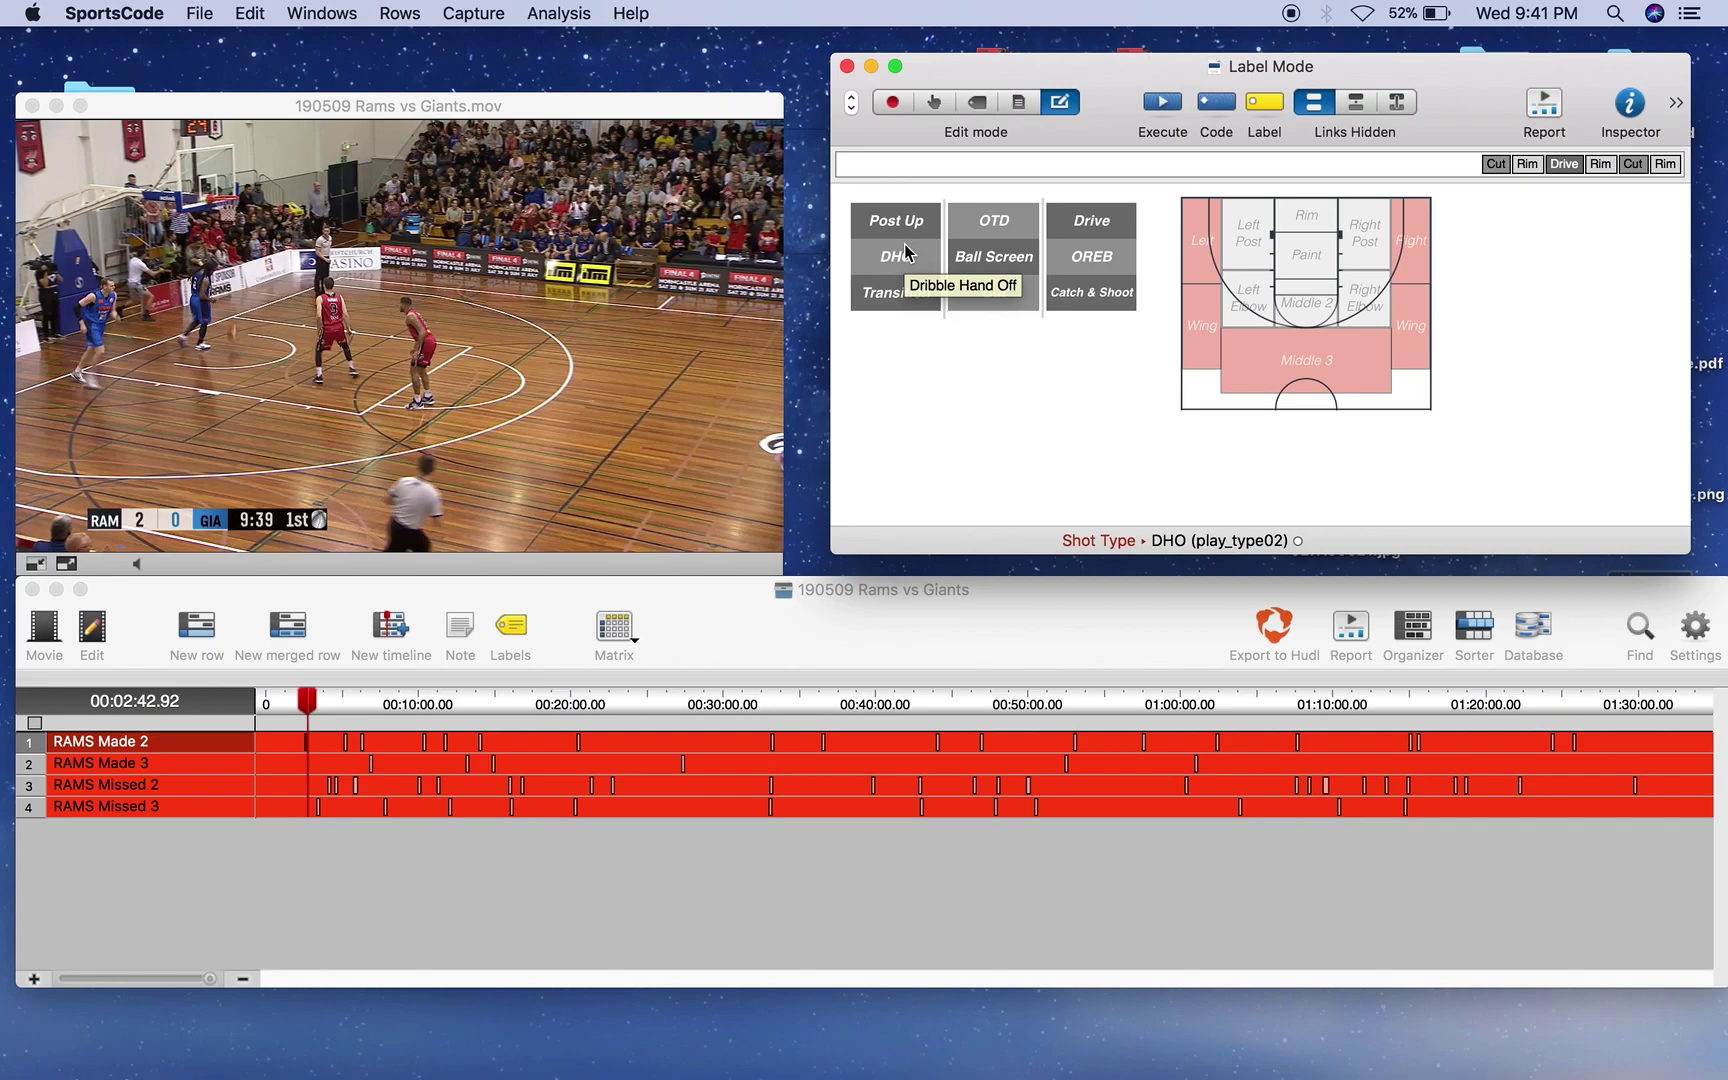
double_click(1029, 265)
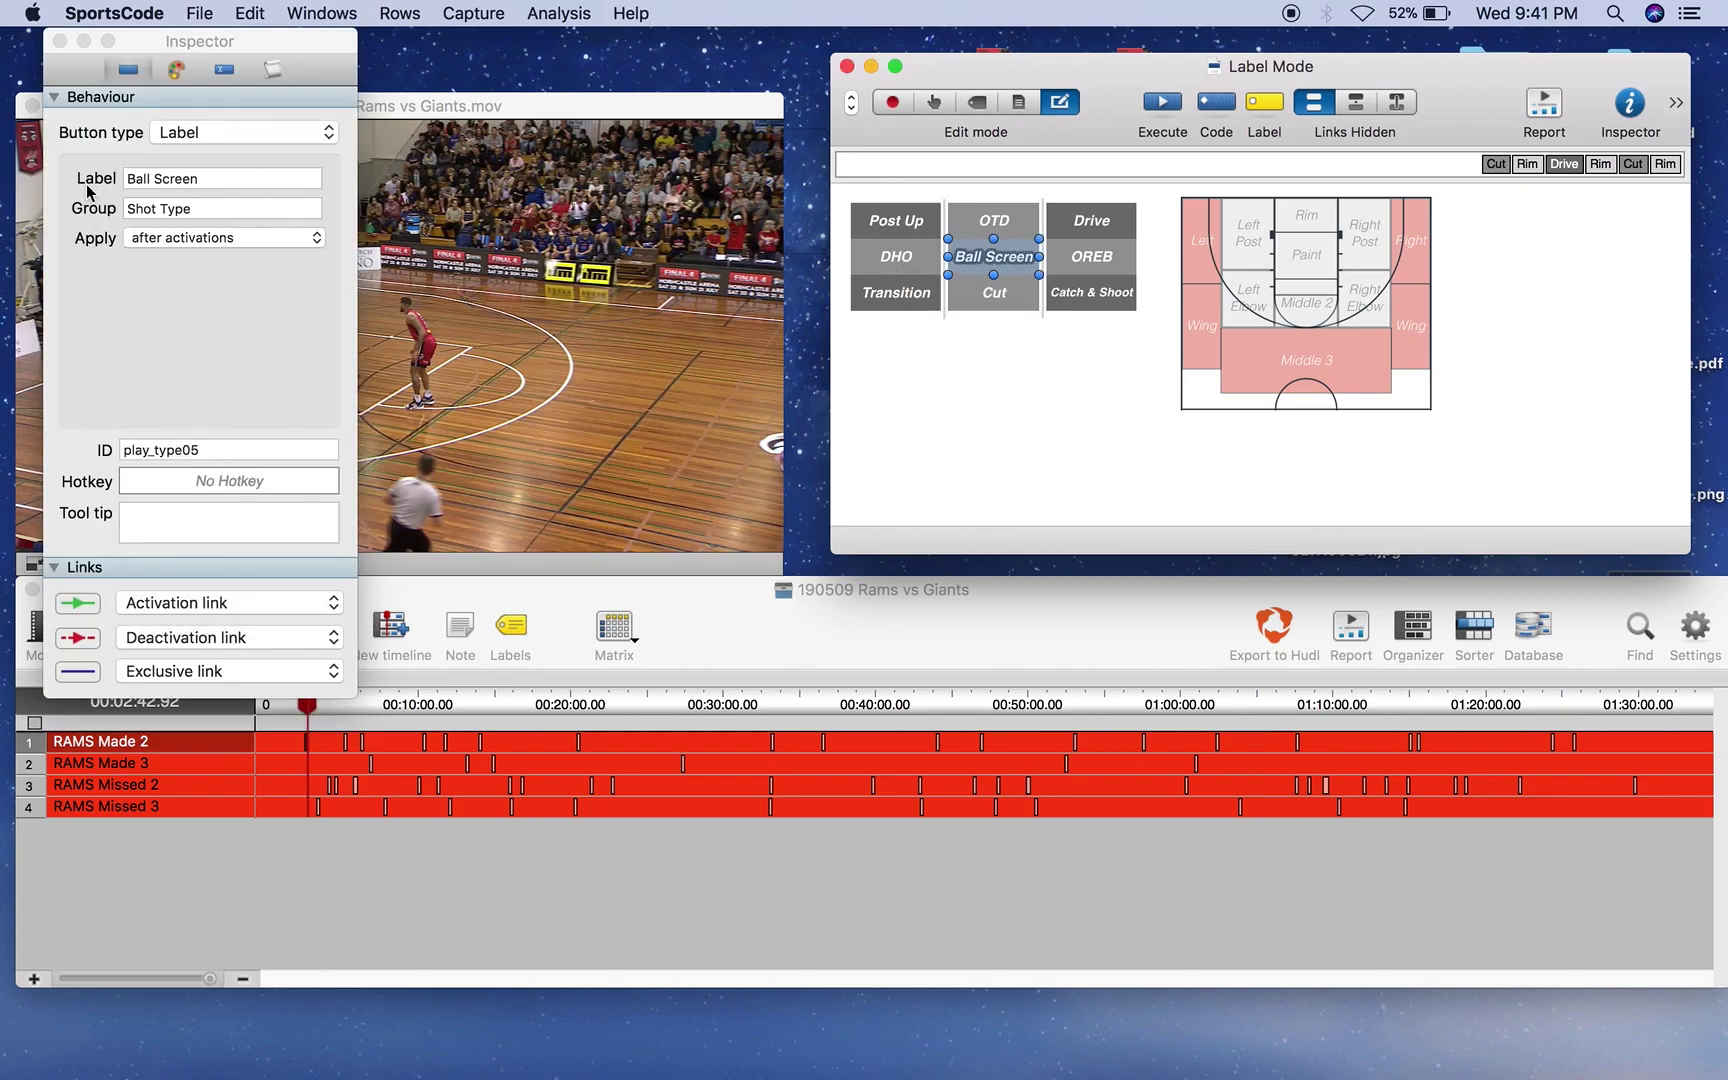
drag(204, 212, 137, 213)
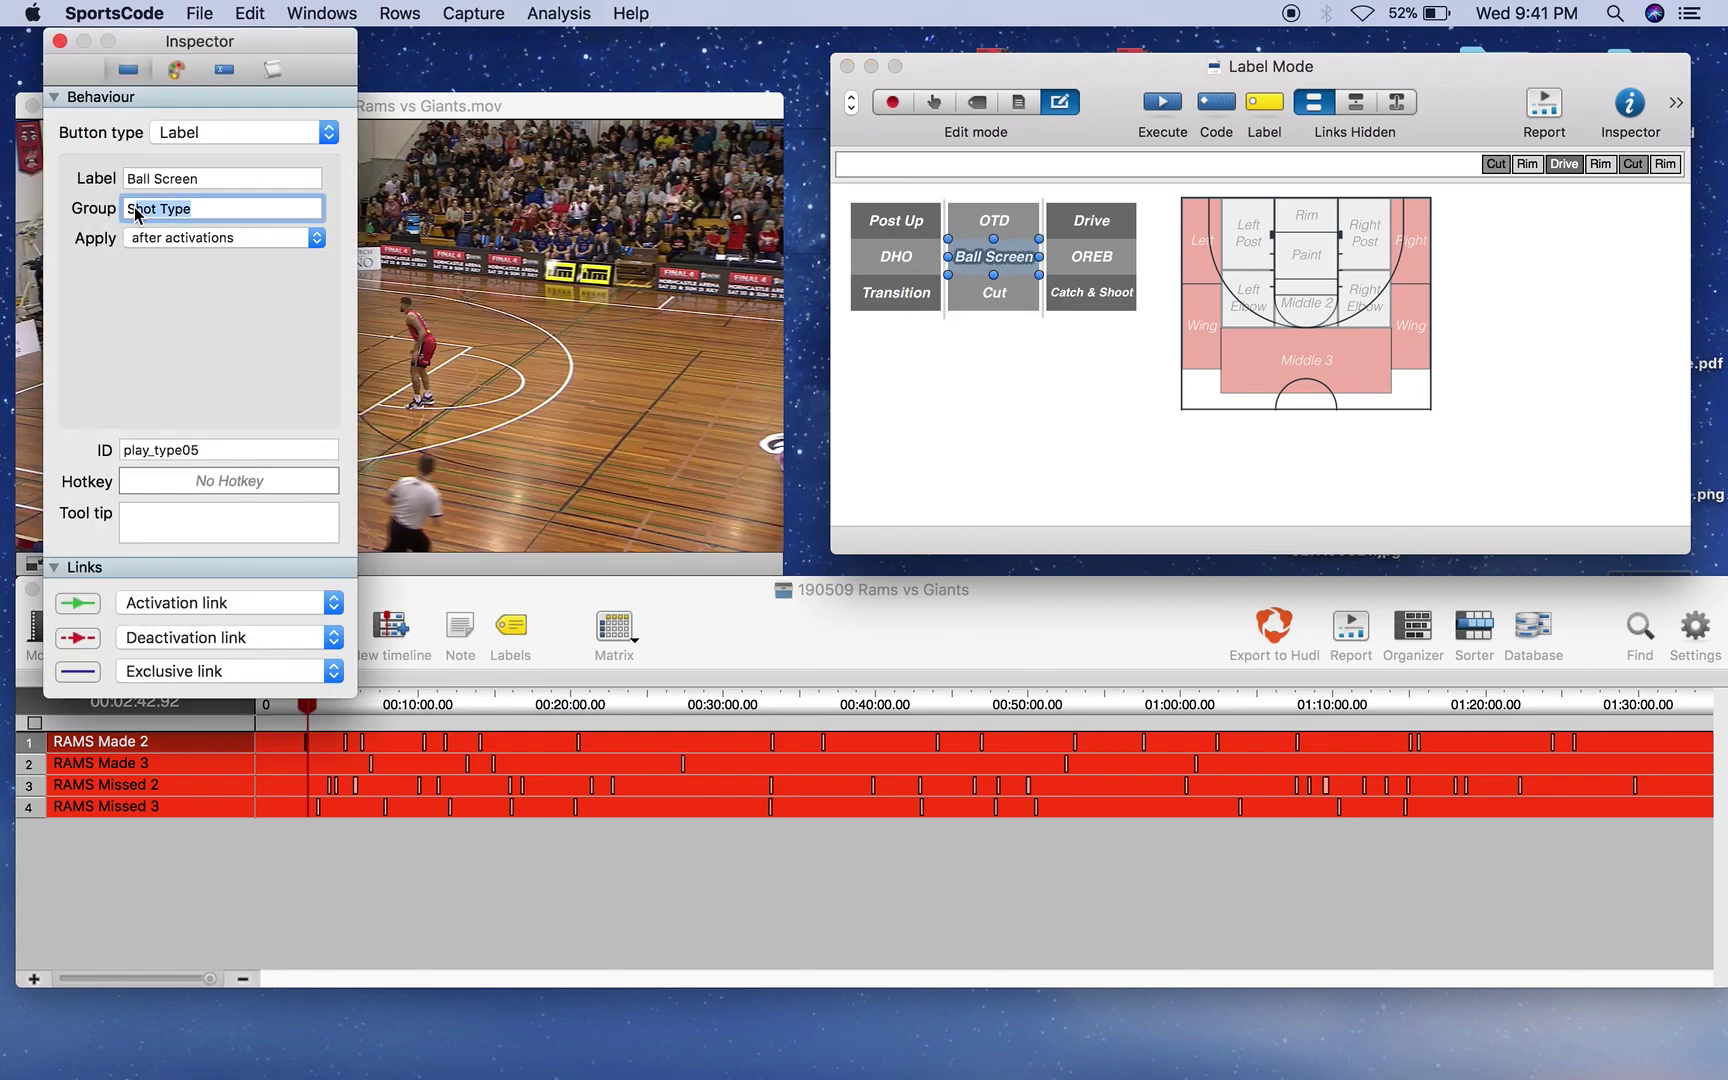
click(60, 41)
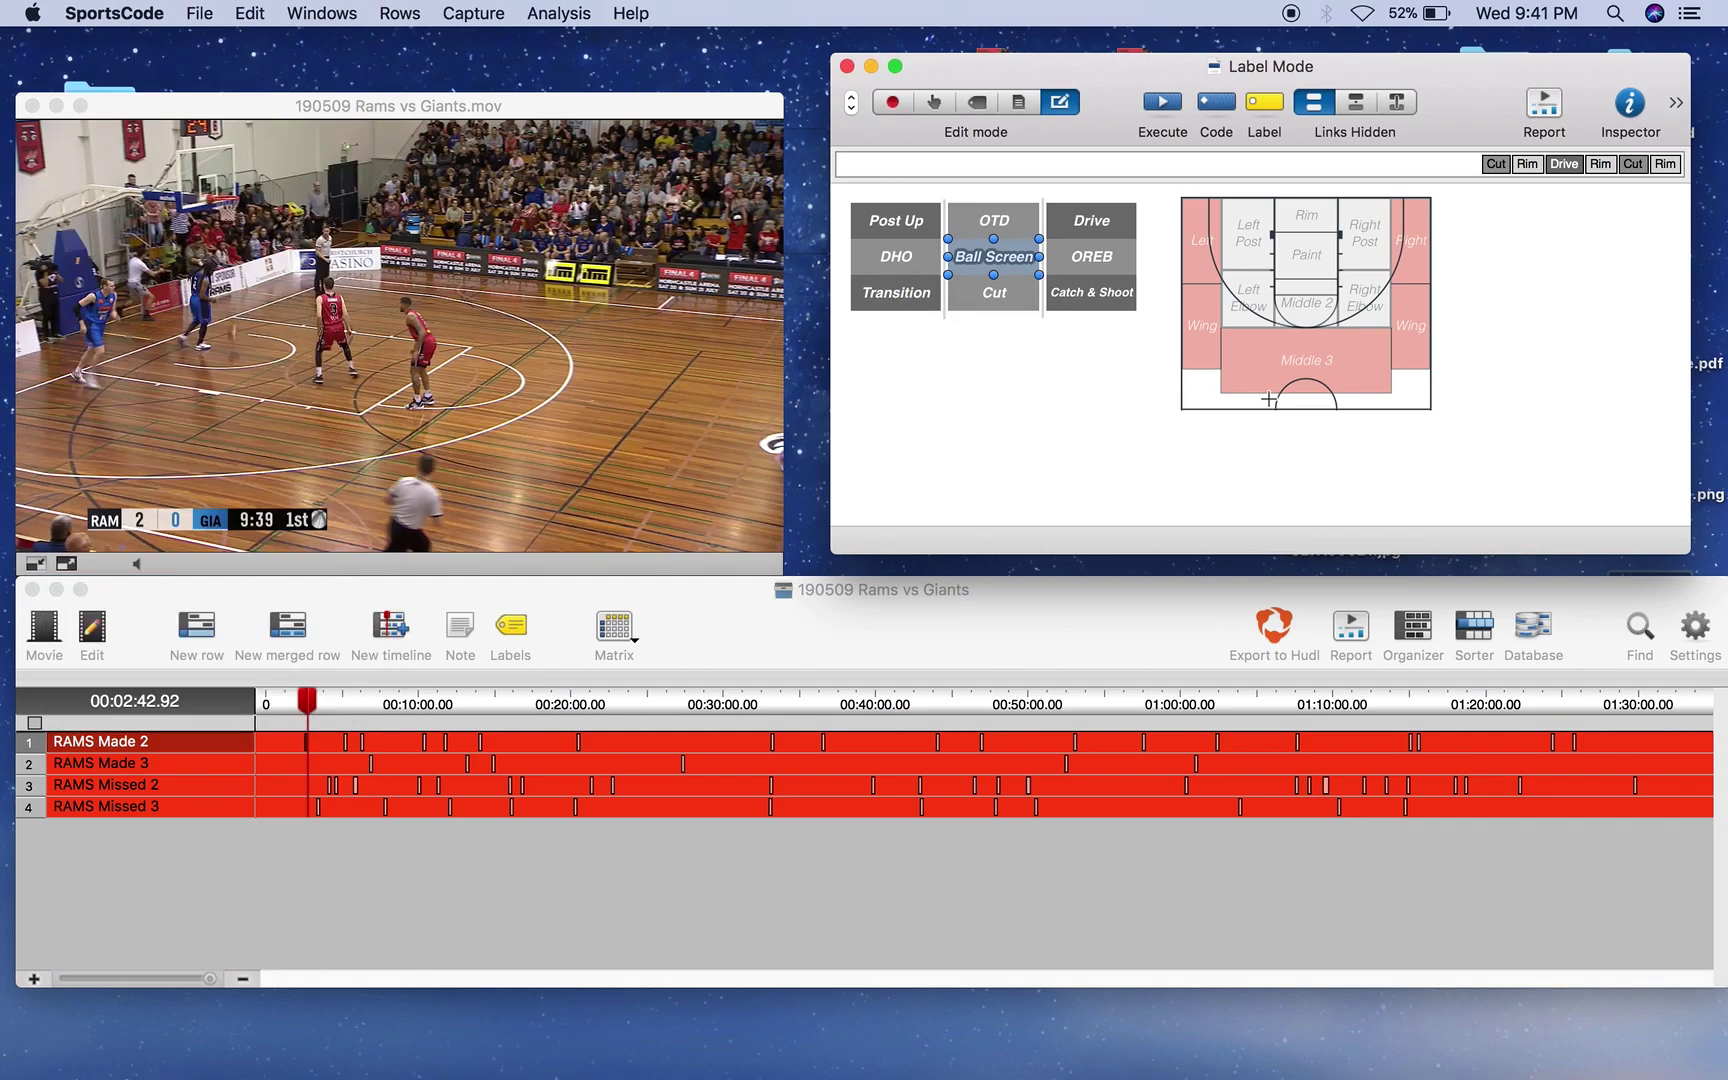
click(1150, 417)
click(981, 106)
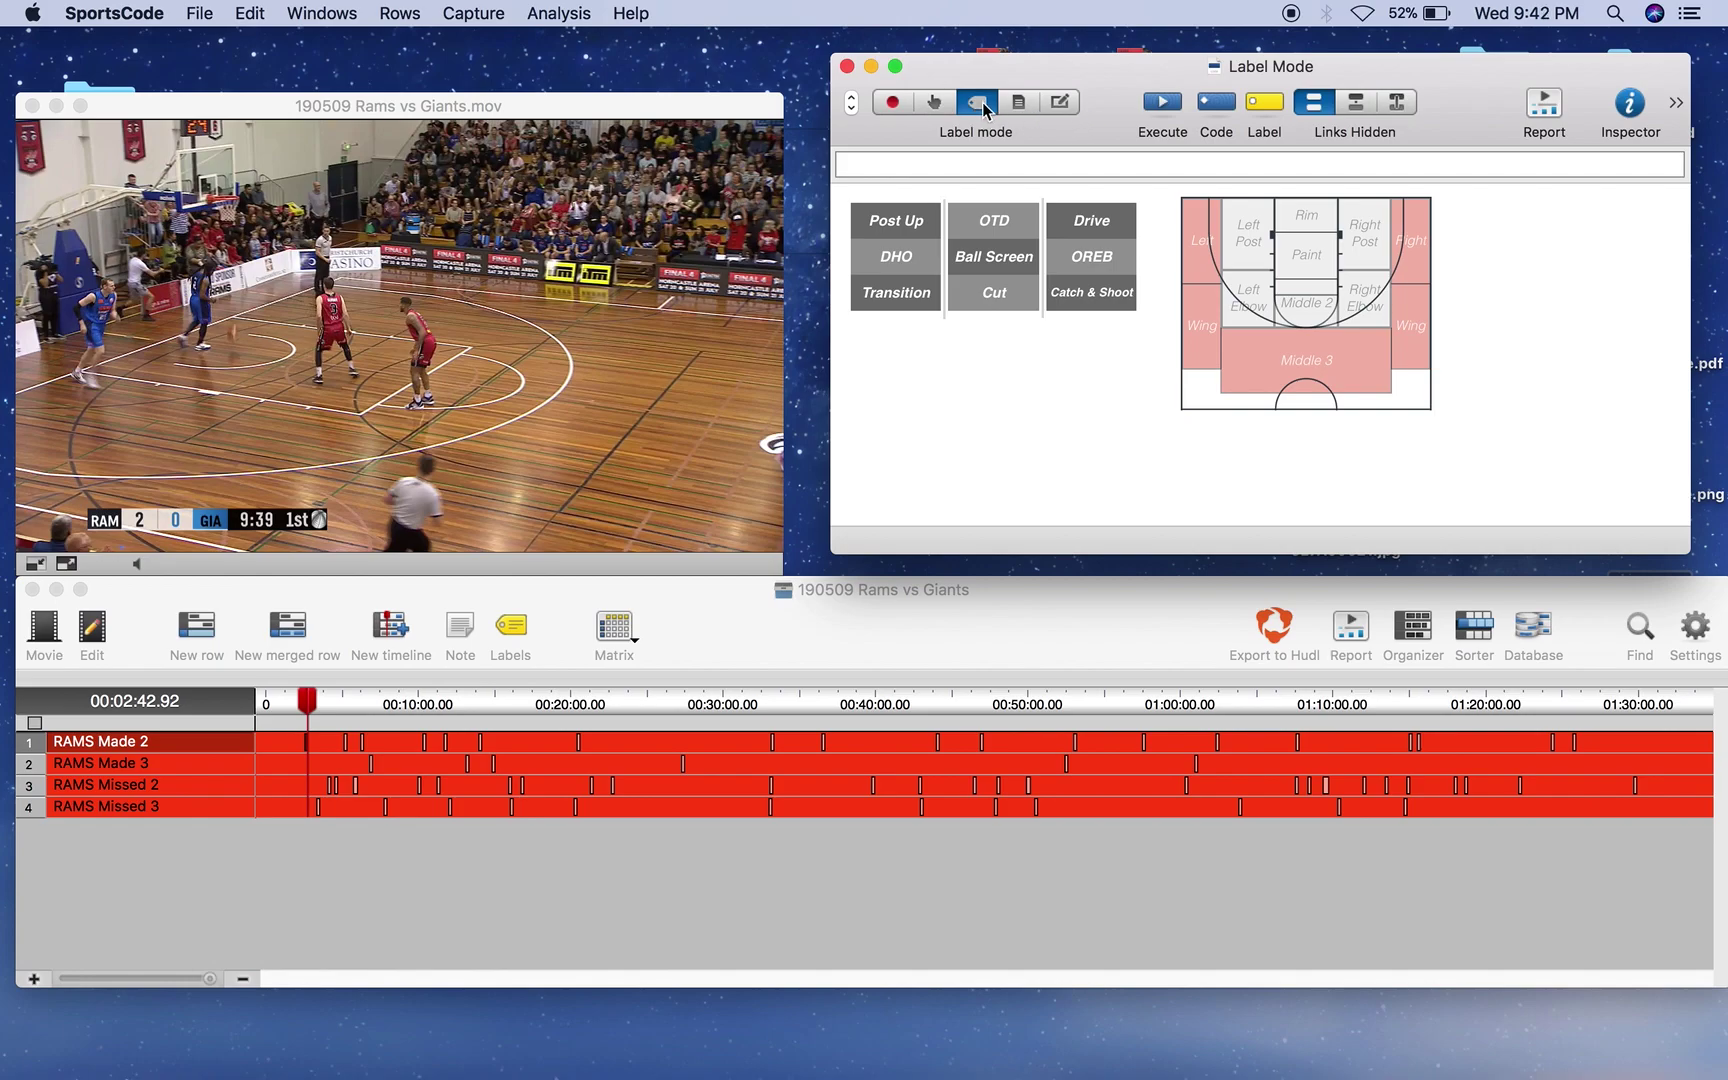
Step: Bring up the game timeline and play the first RAMS Made 2 instance
click(703, 647)
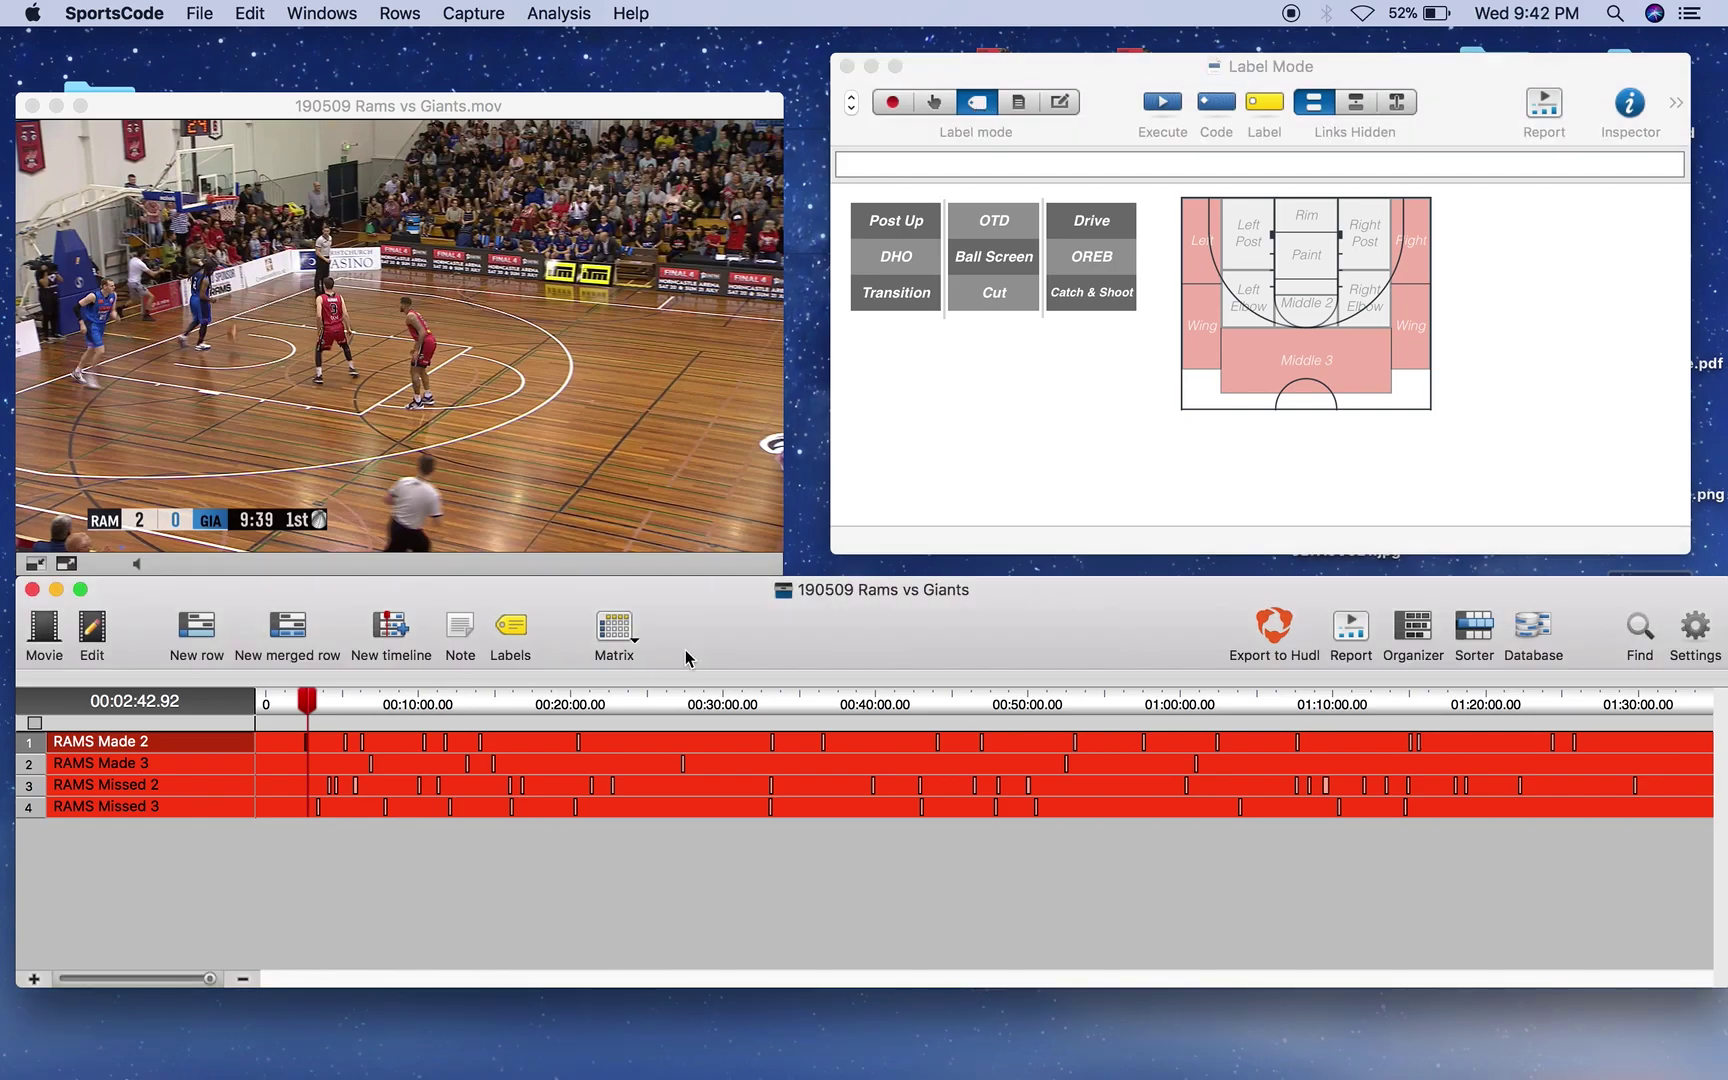
click(218, 764)
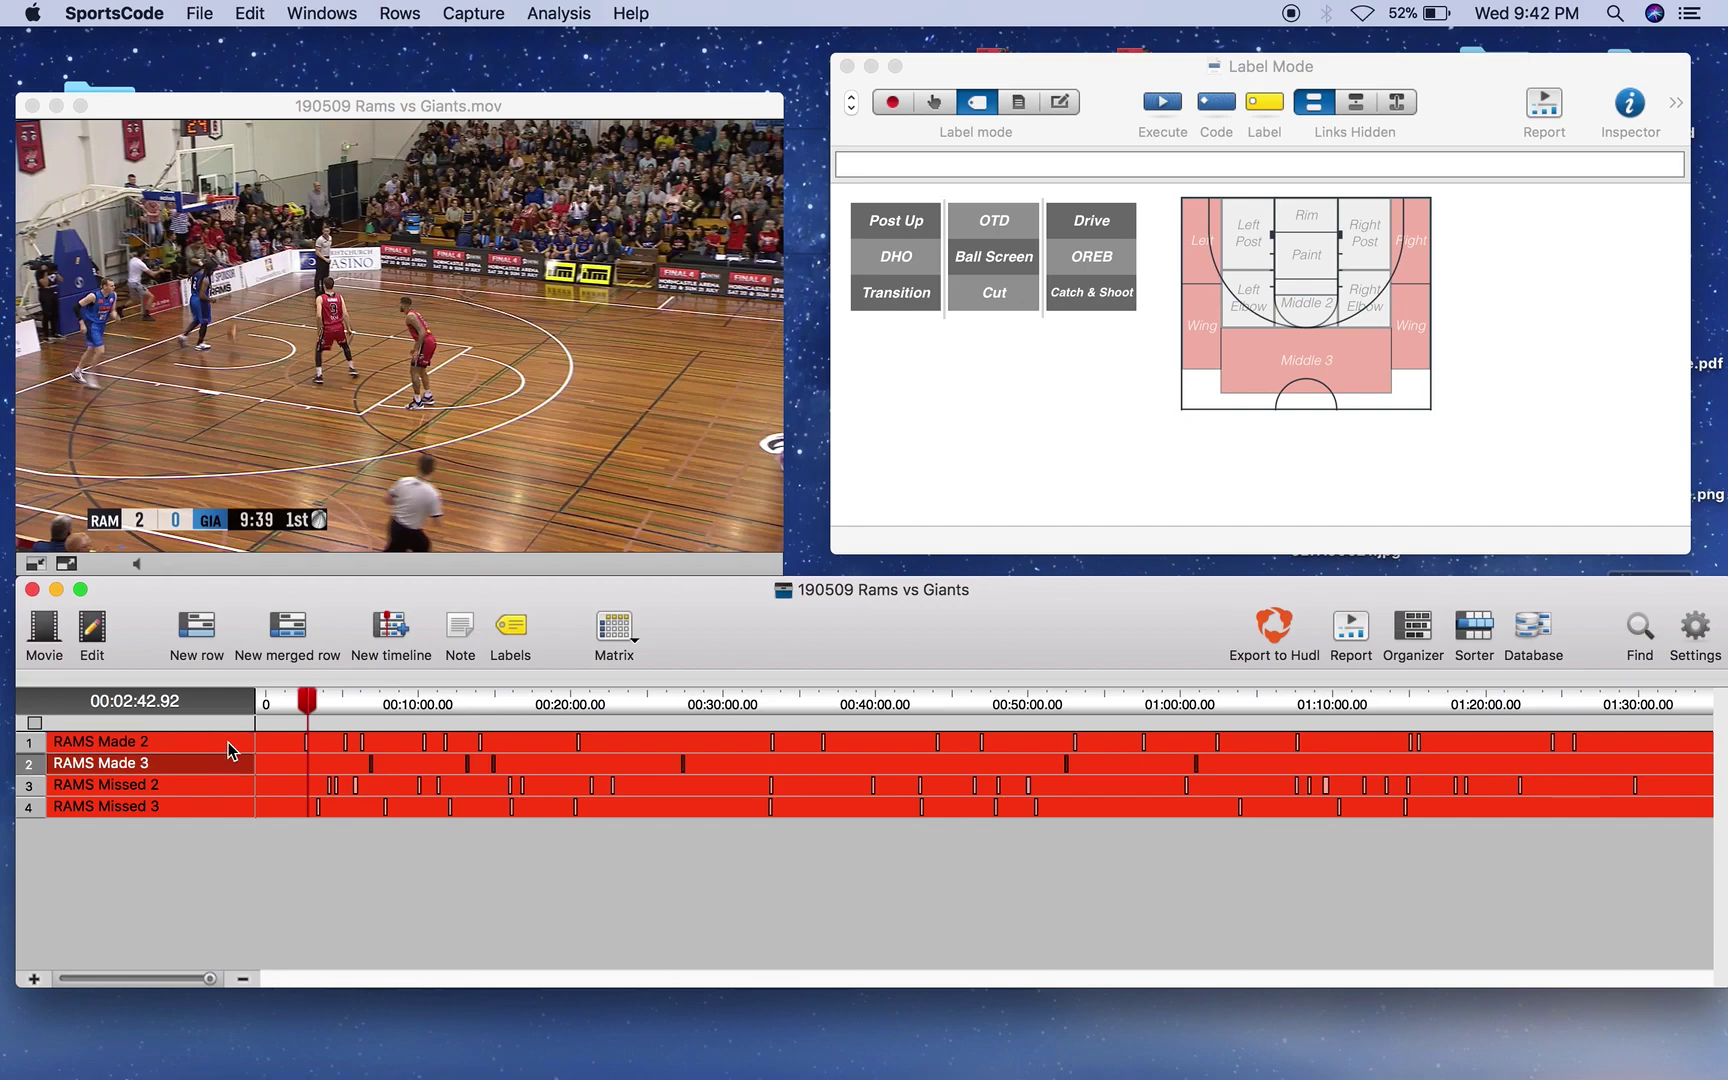
click(228, 742)
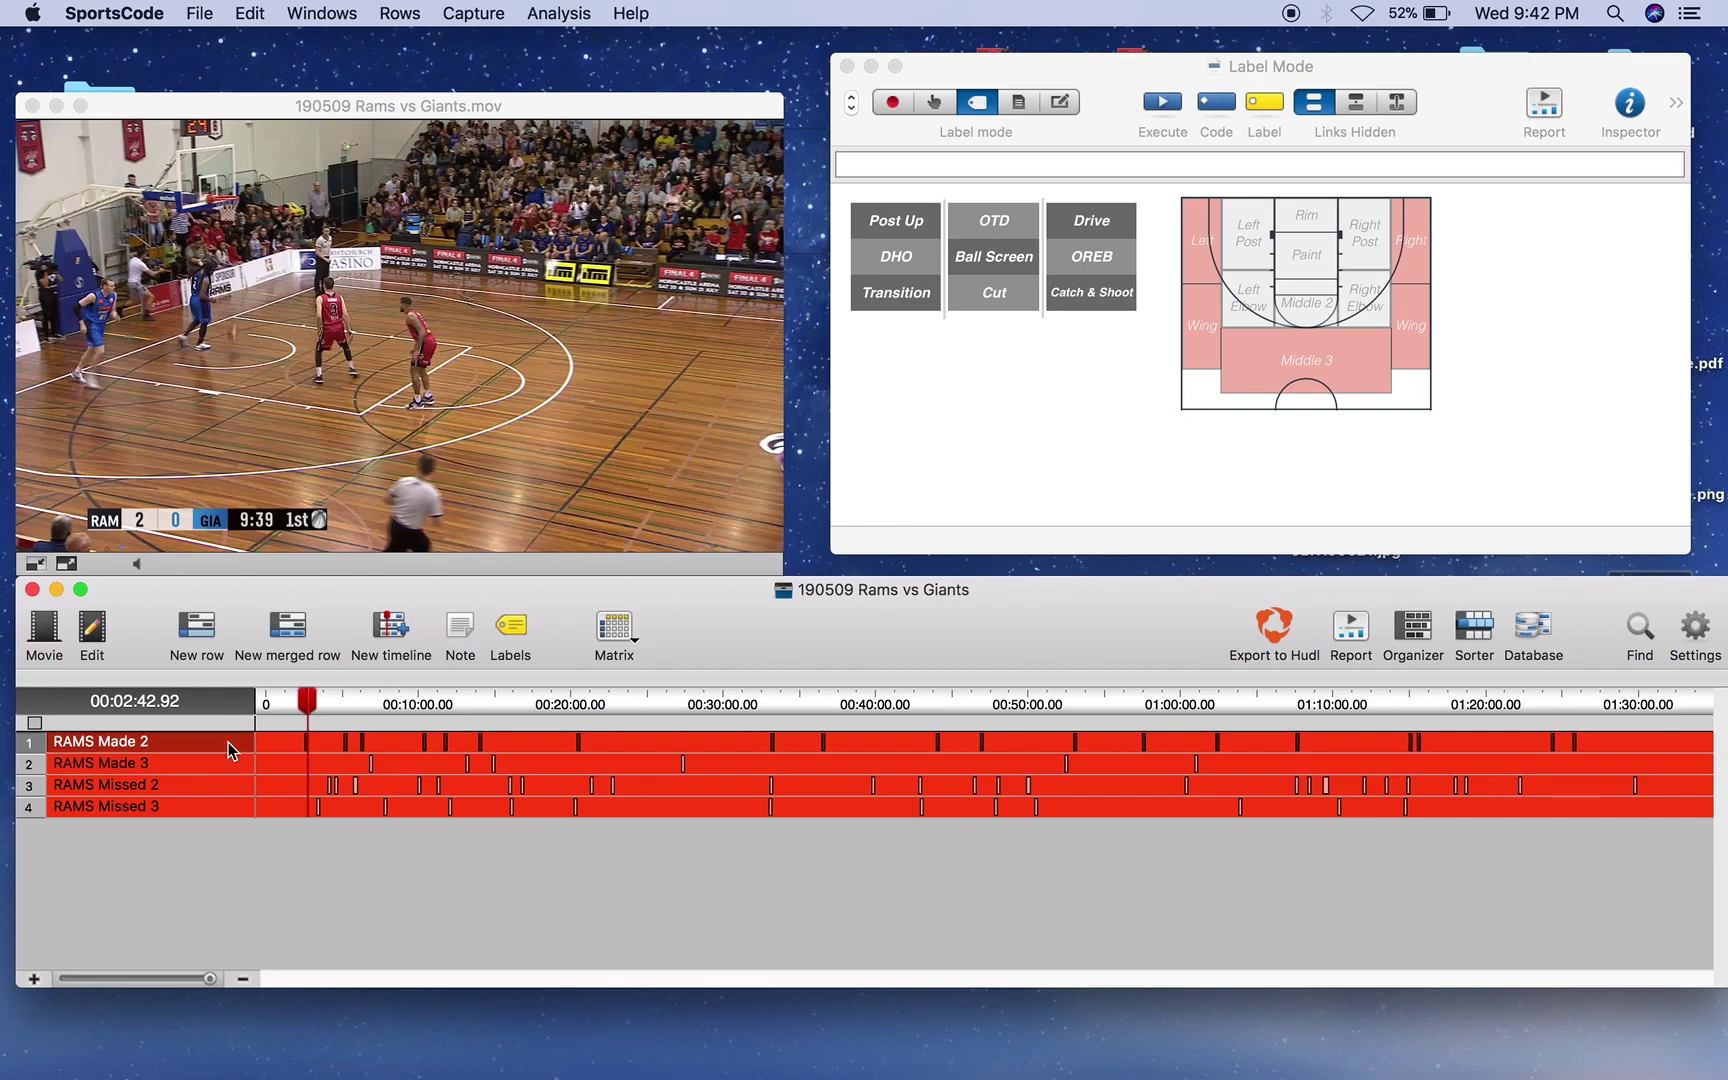
click(228, 742)
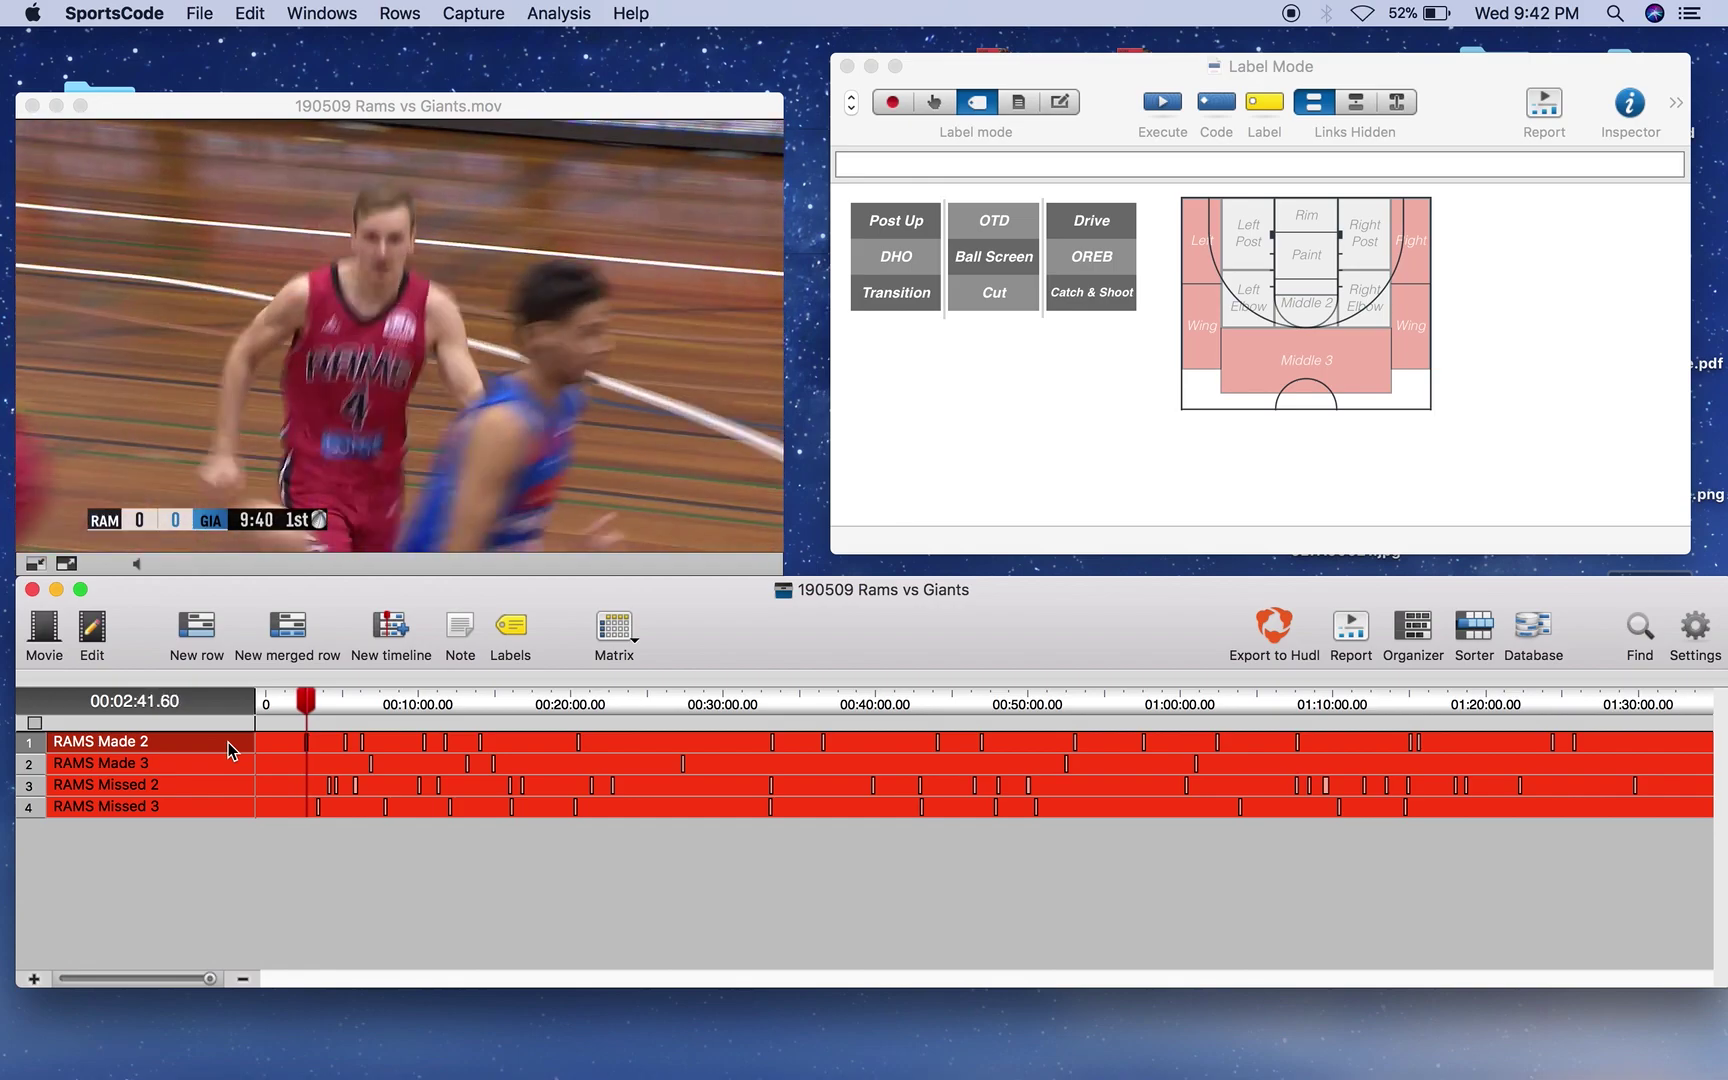
Step: Step forward through three more RAMS Made 2 shots and back again with the arrow keys
key(Left)
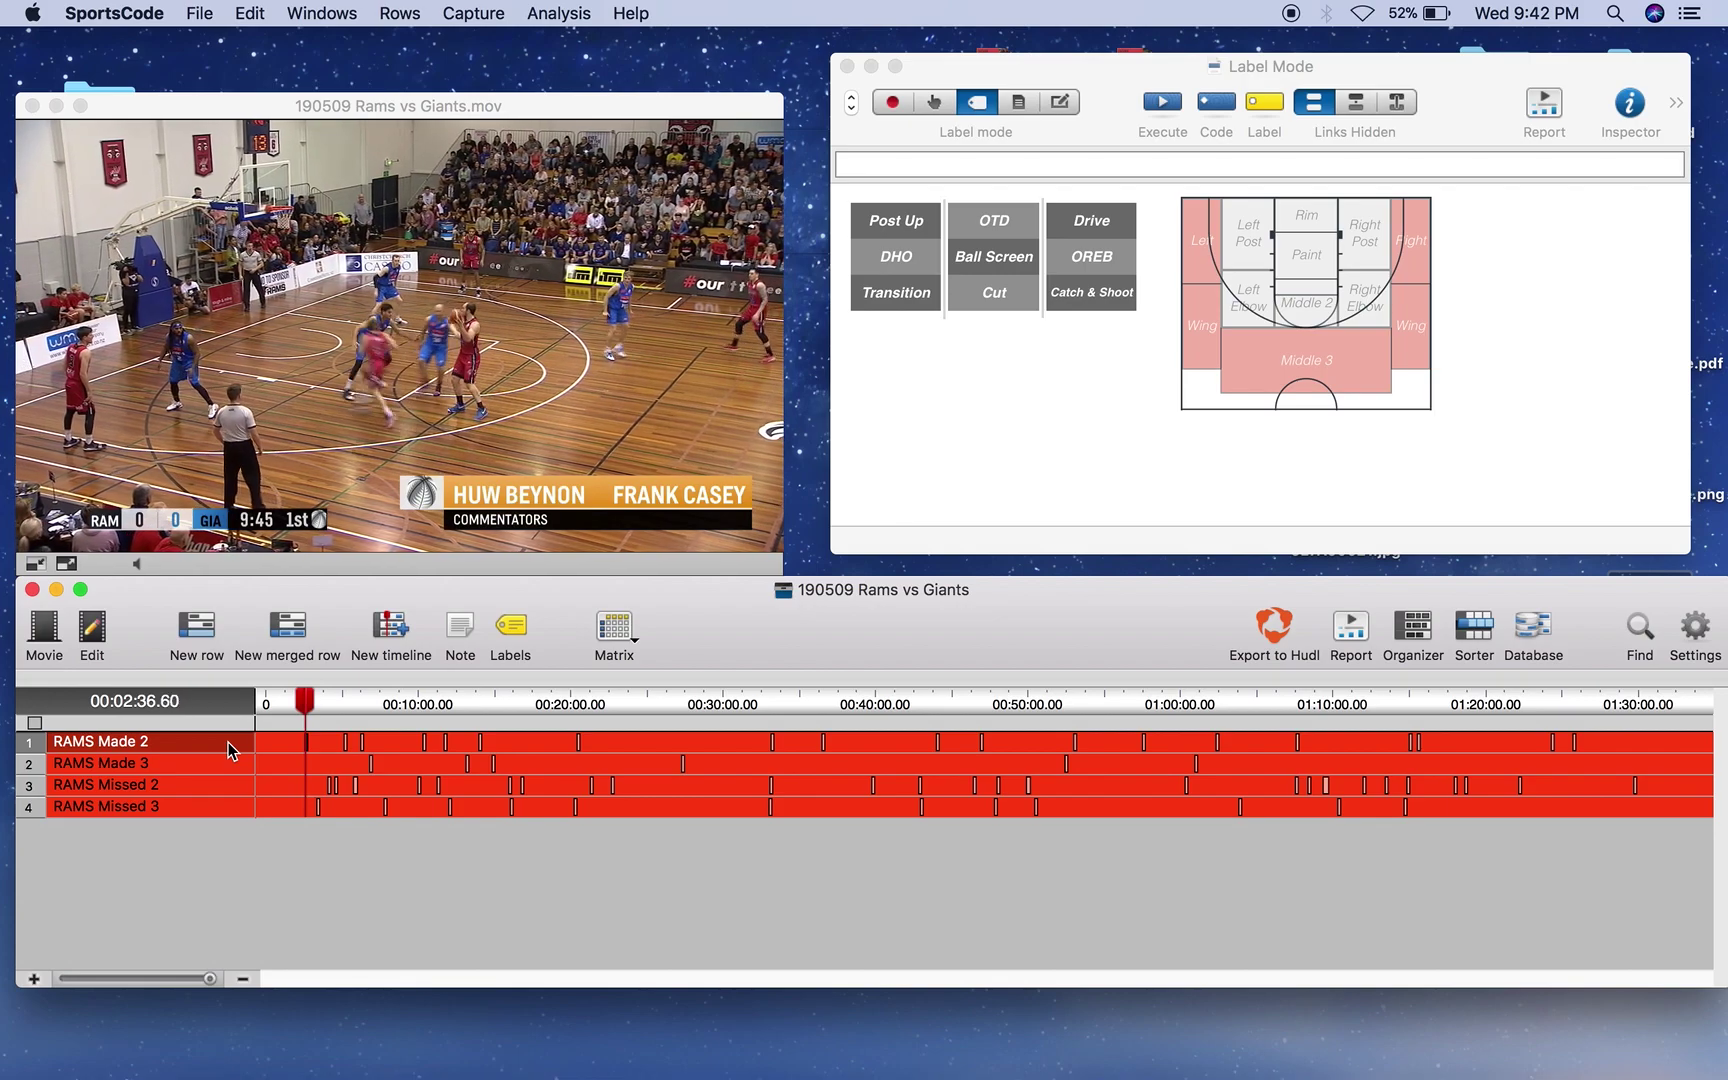
key(Right)
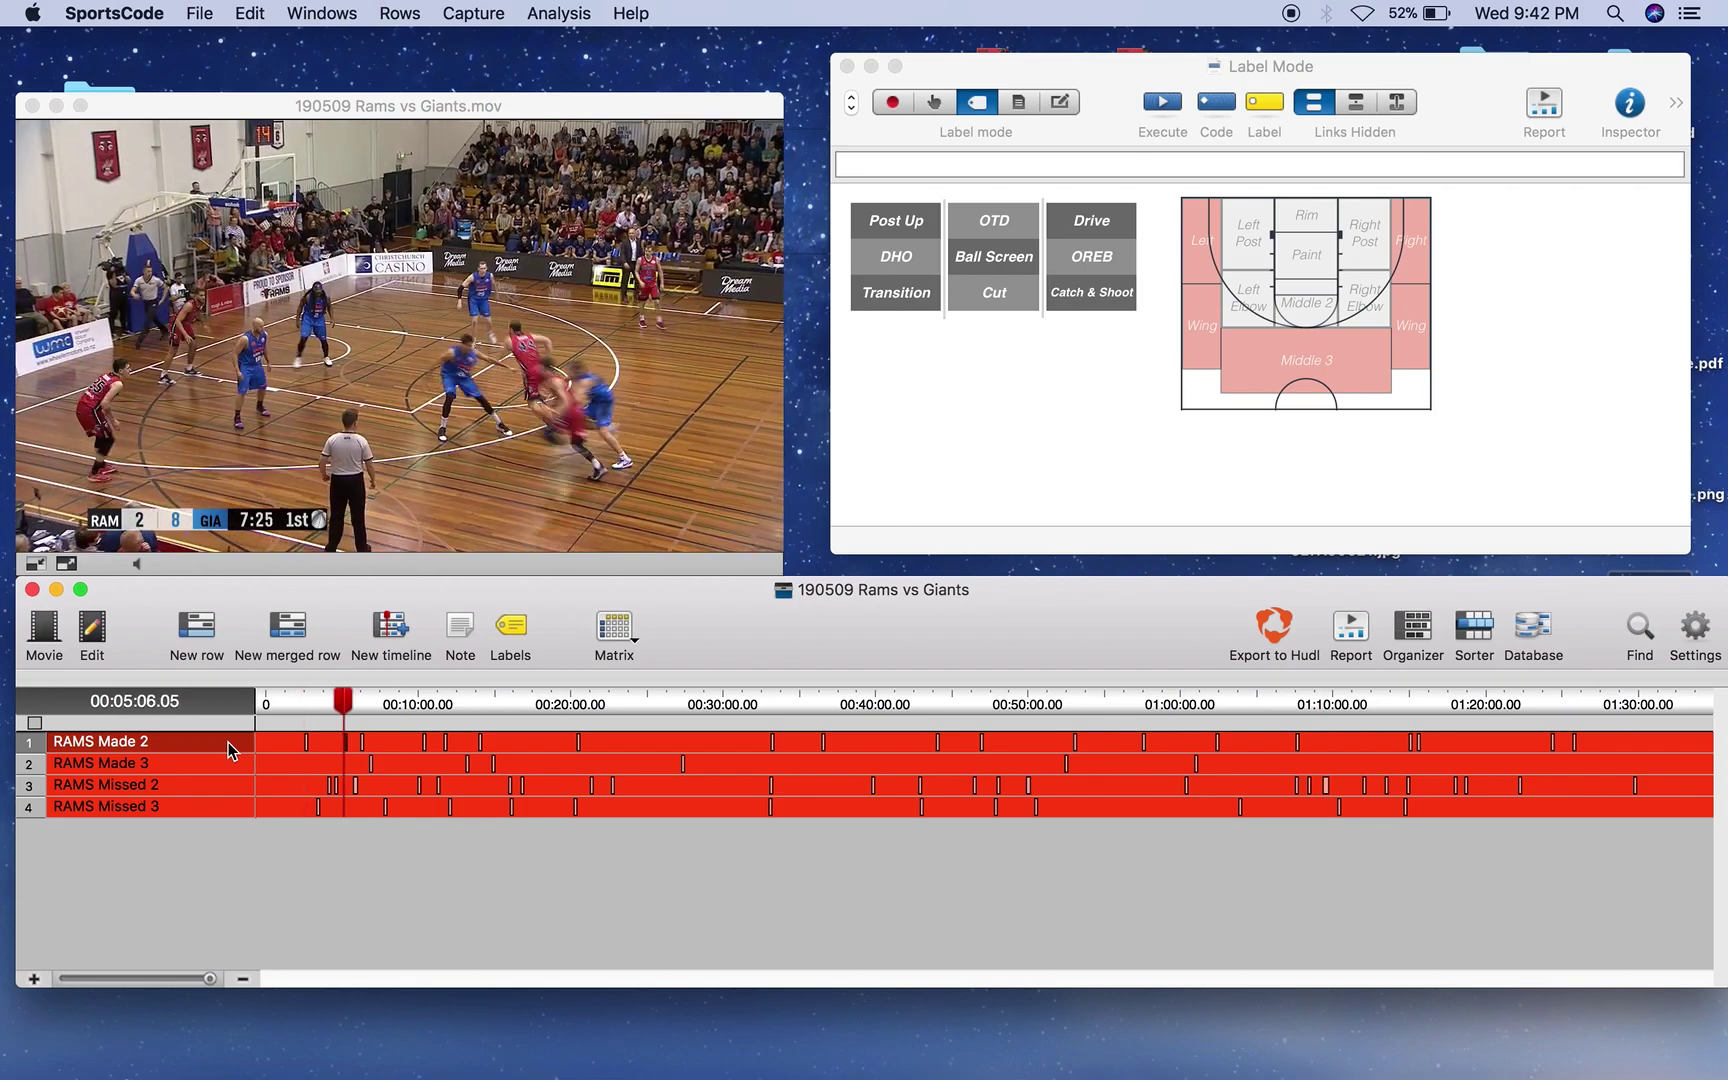
key(Right)
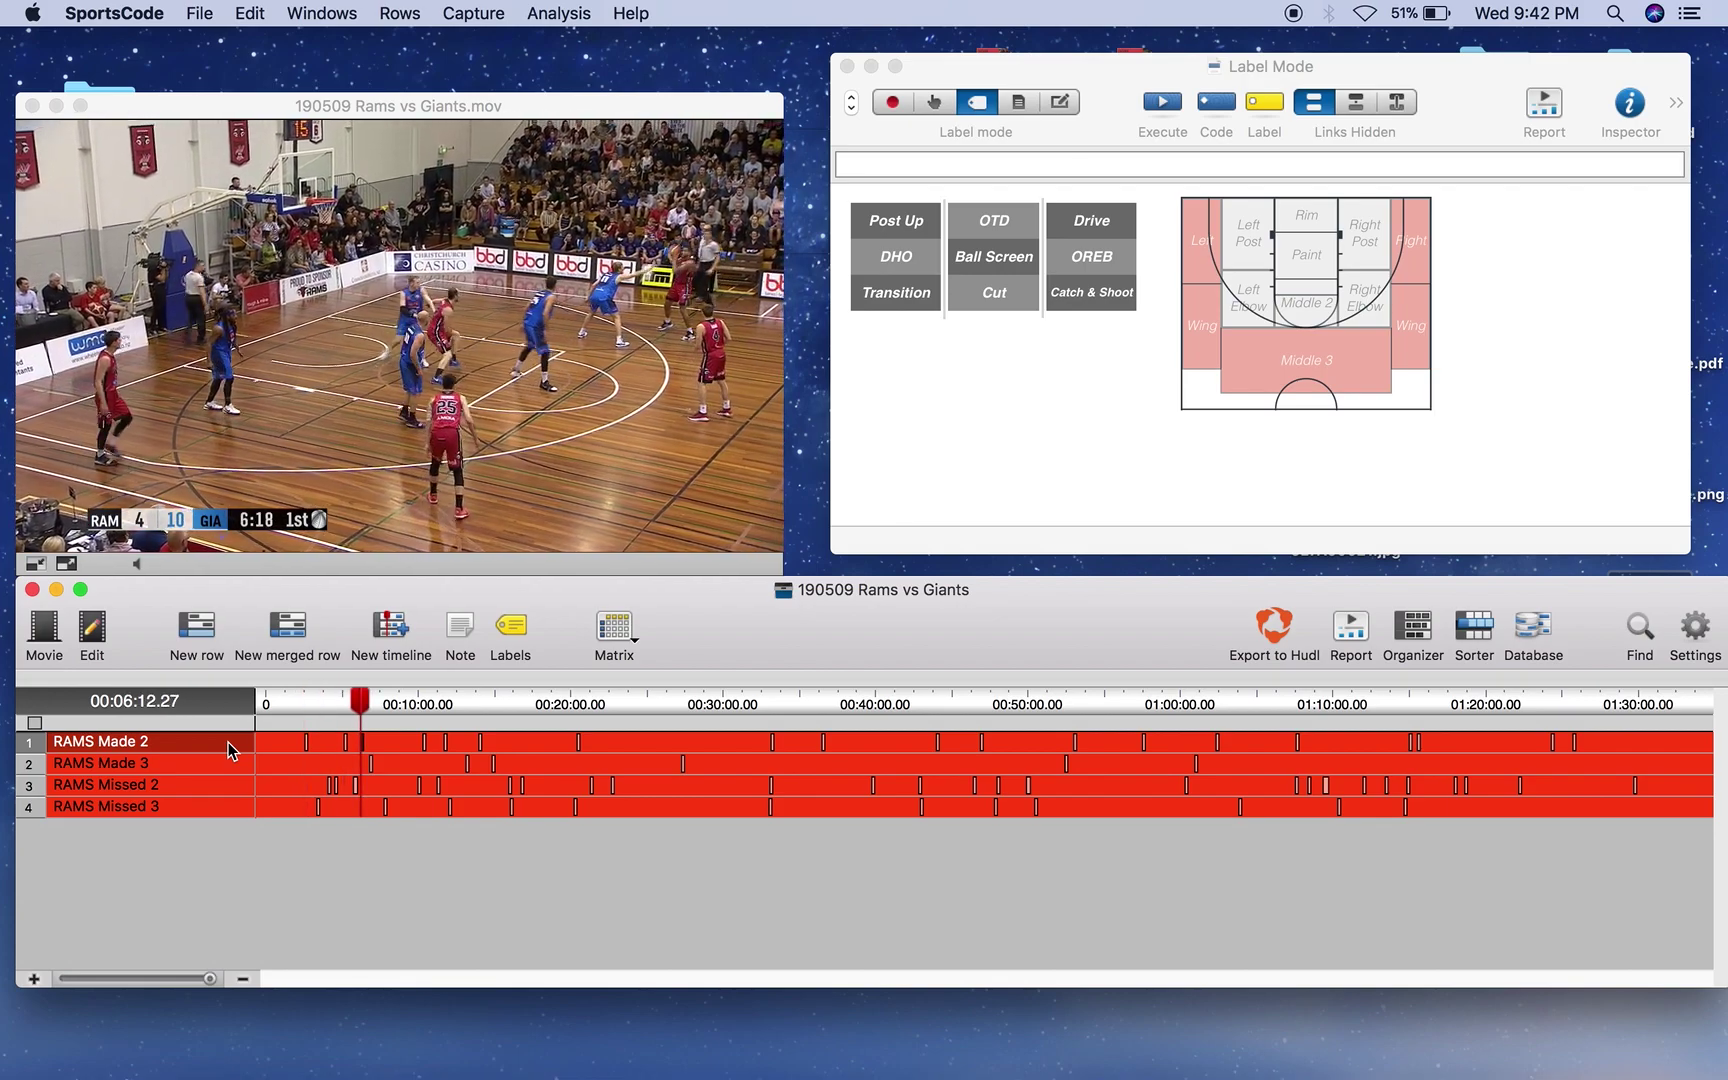
key(Right)
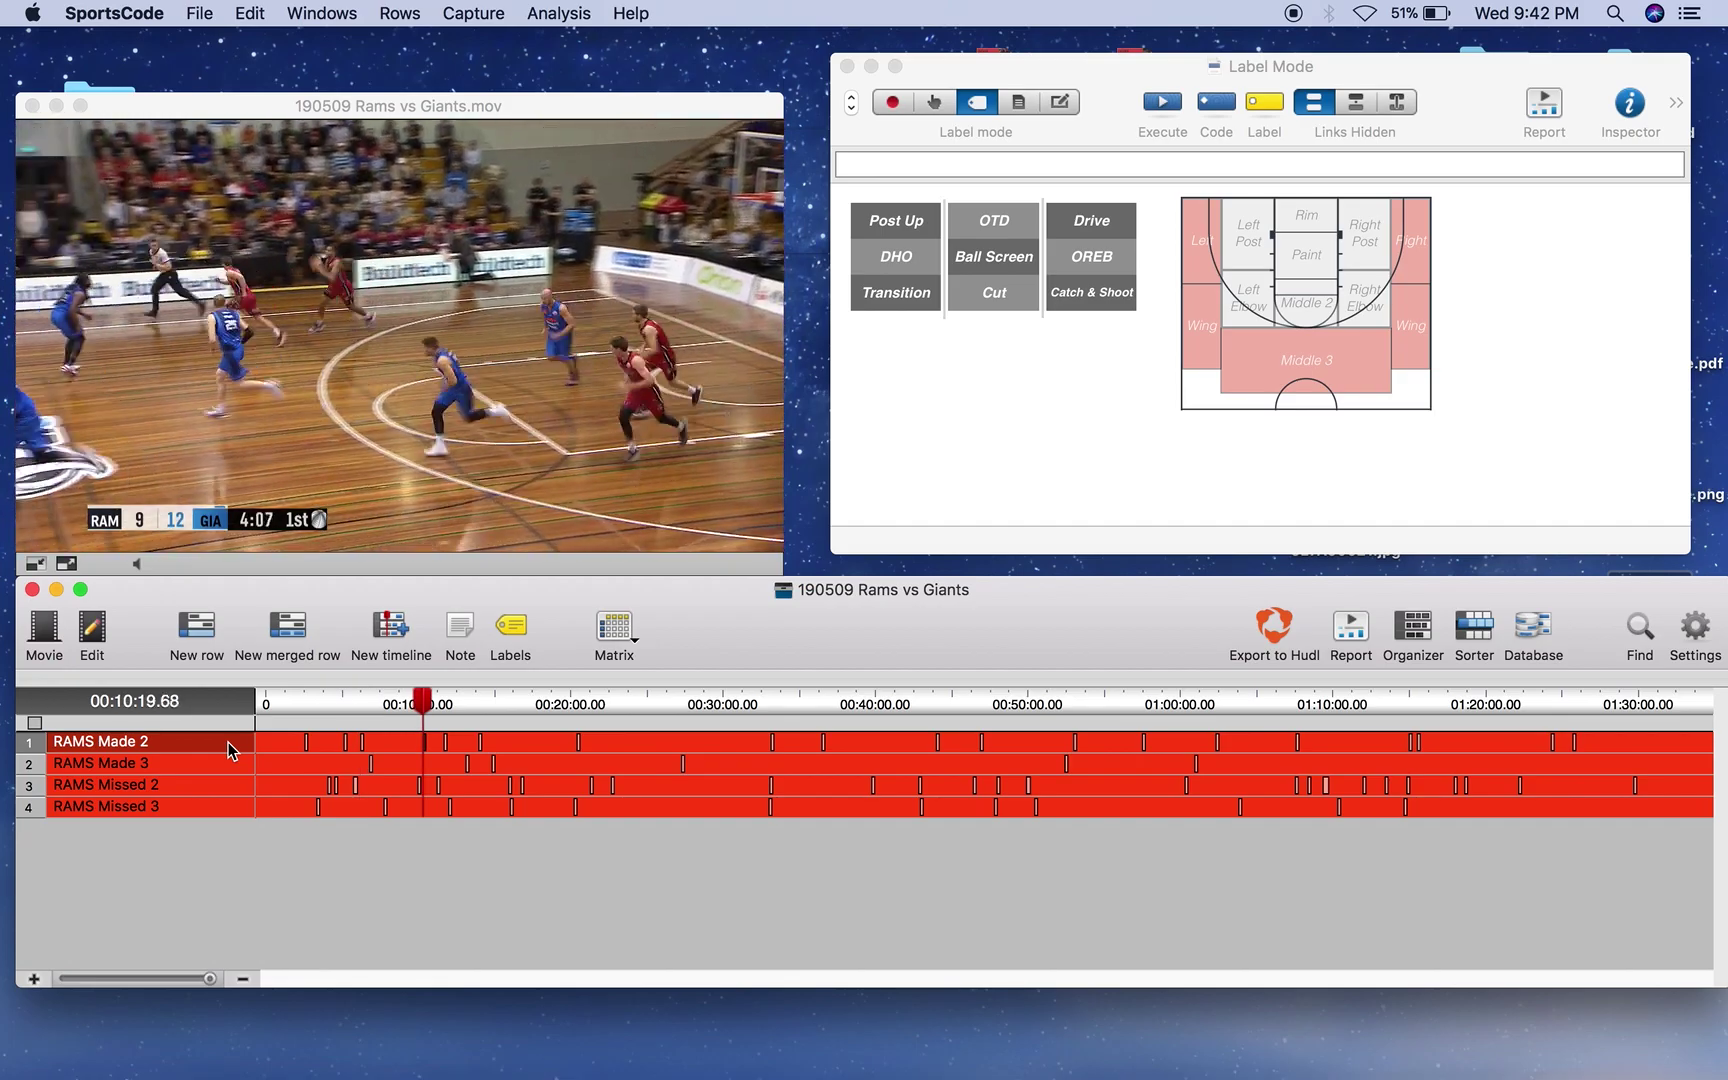
key(Left)
key(Left)
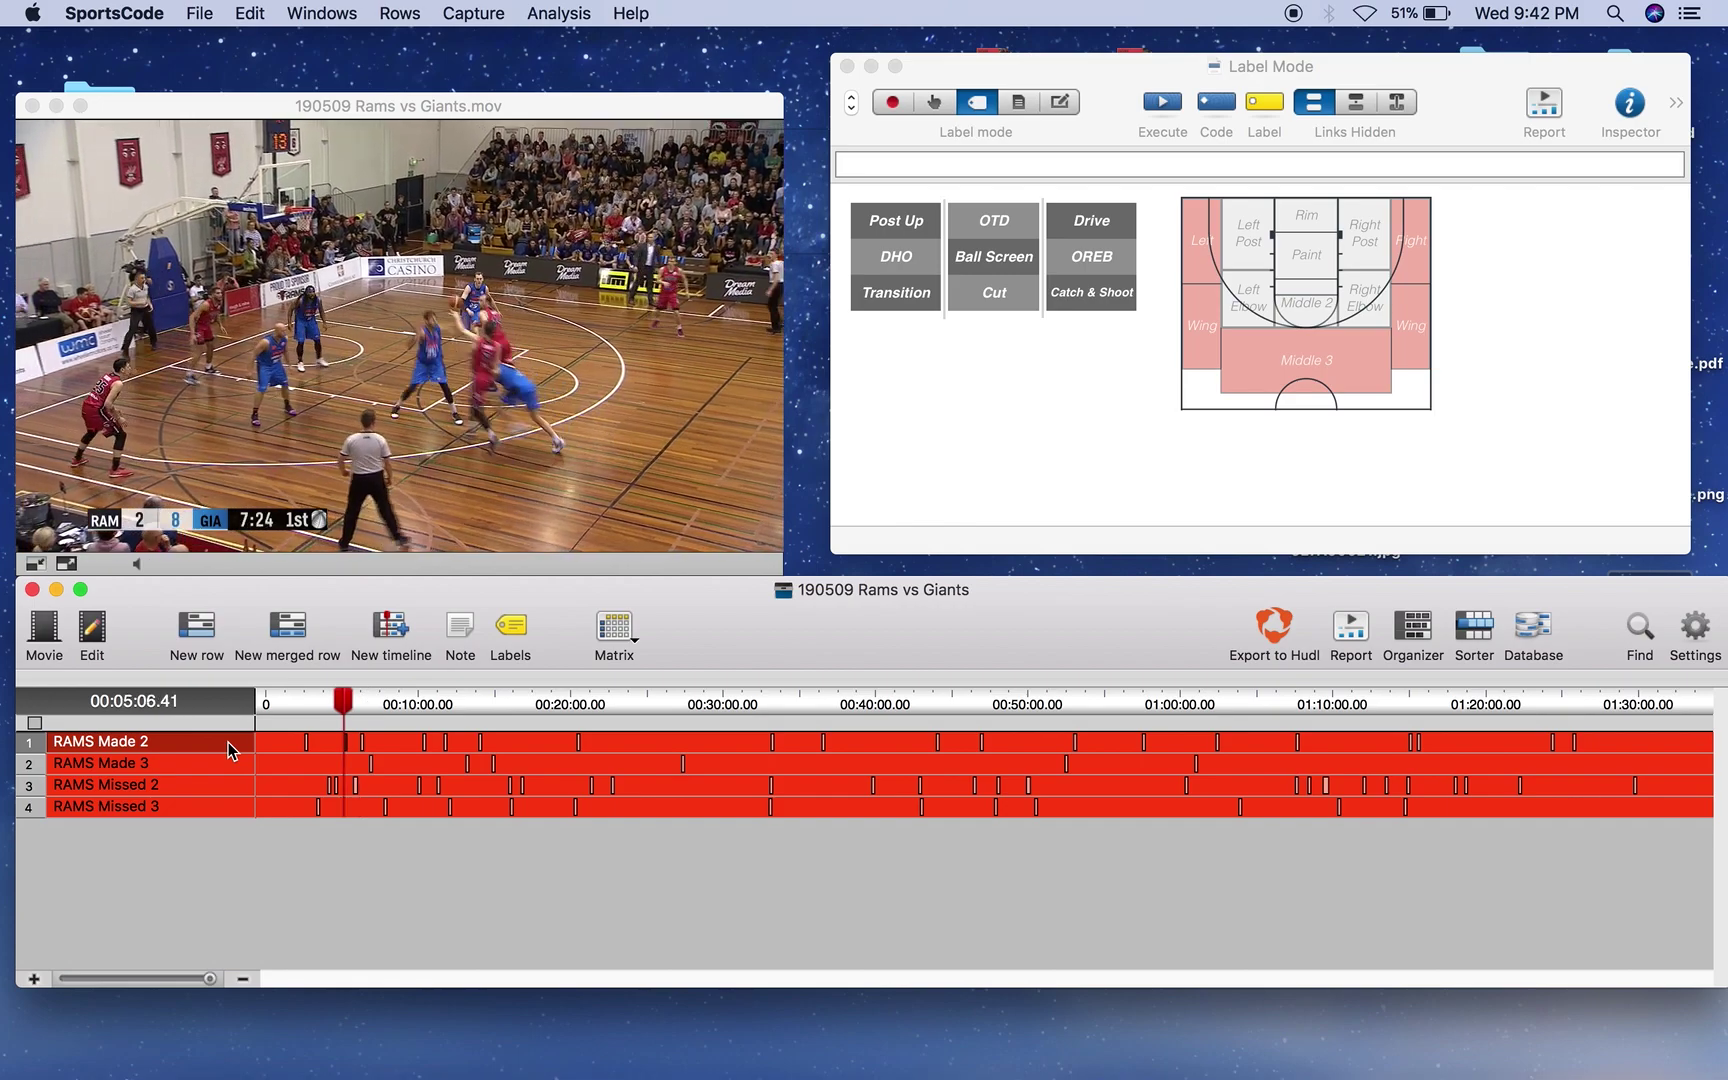
key(Left)
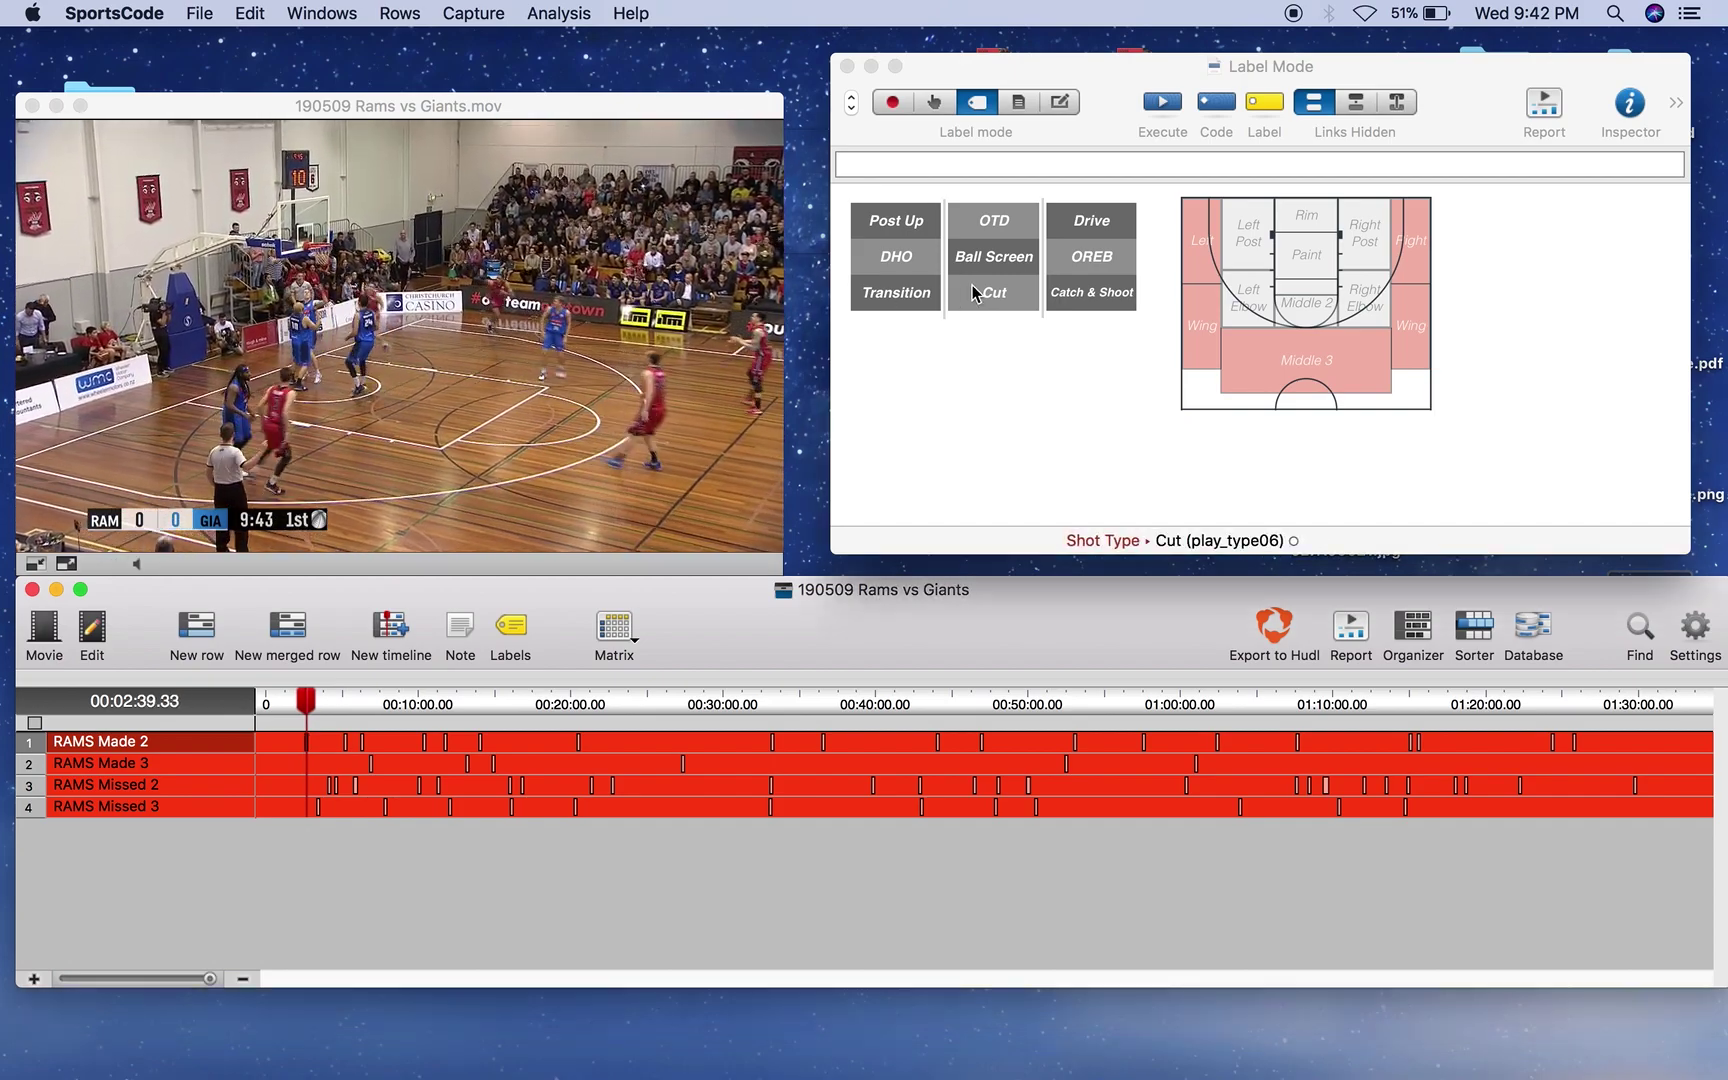
Step: Tag the first made two as Cut at the Rim and the next one as Ball Screen at the Rim
click(972, 288)
click(1315, 218)
key(Right)
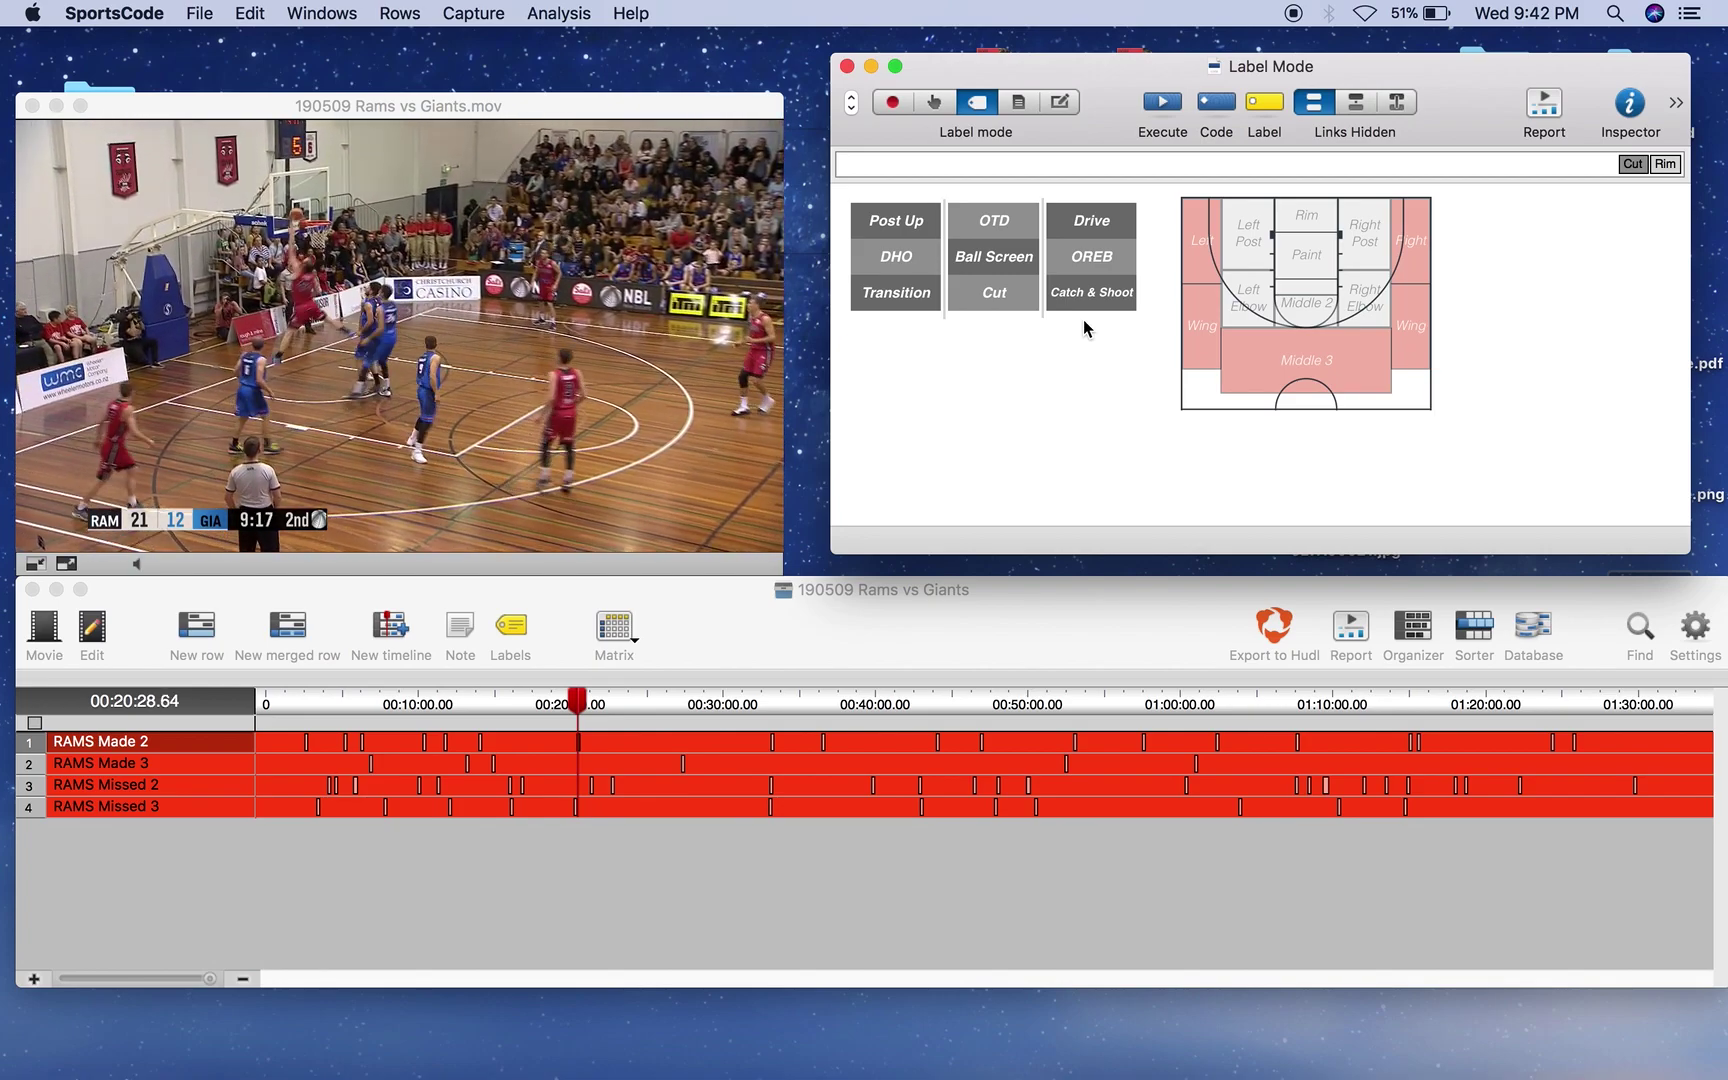
click(1005, 262)
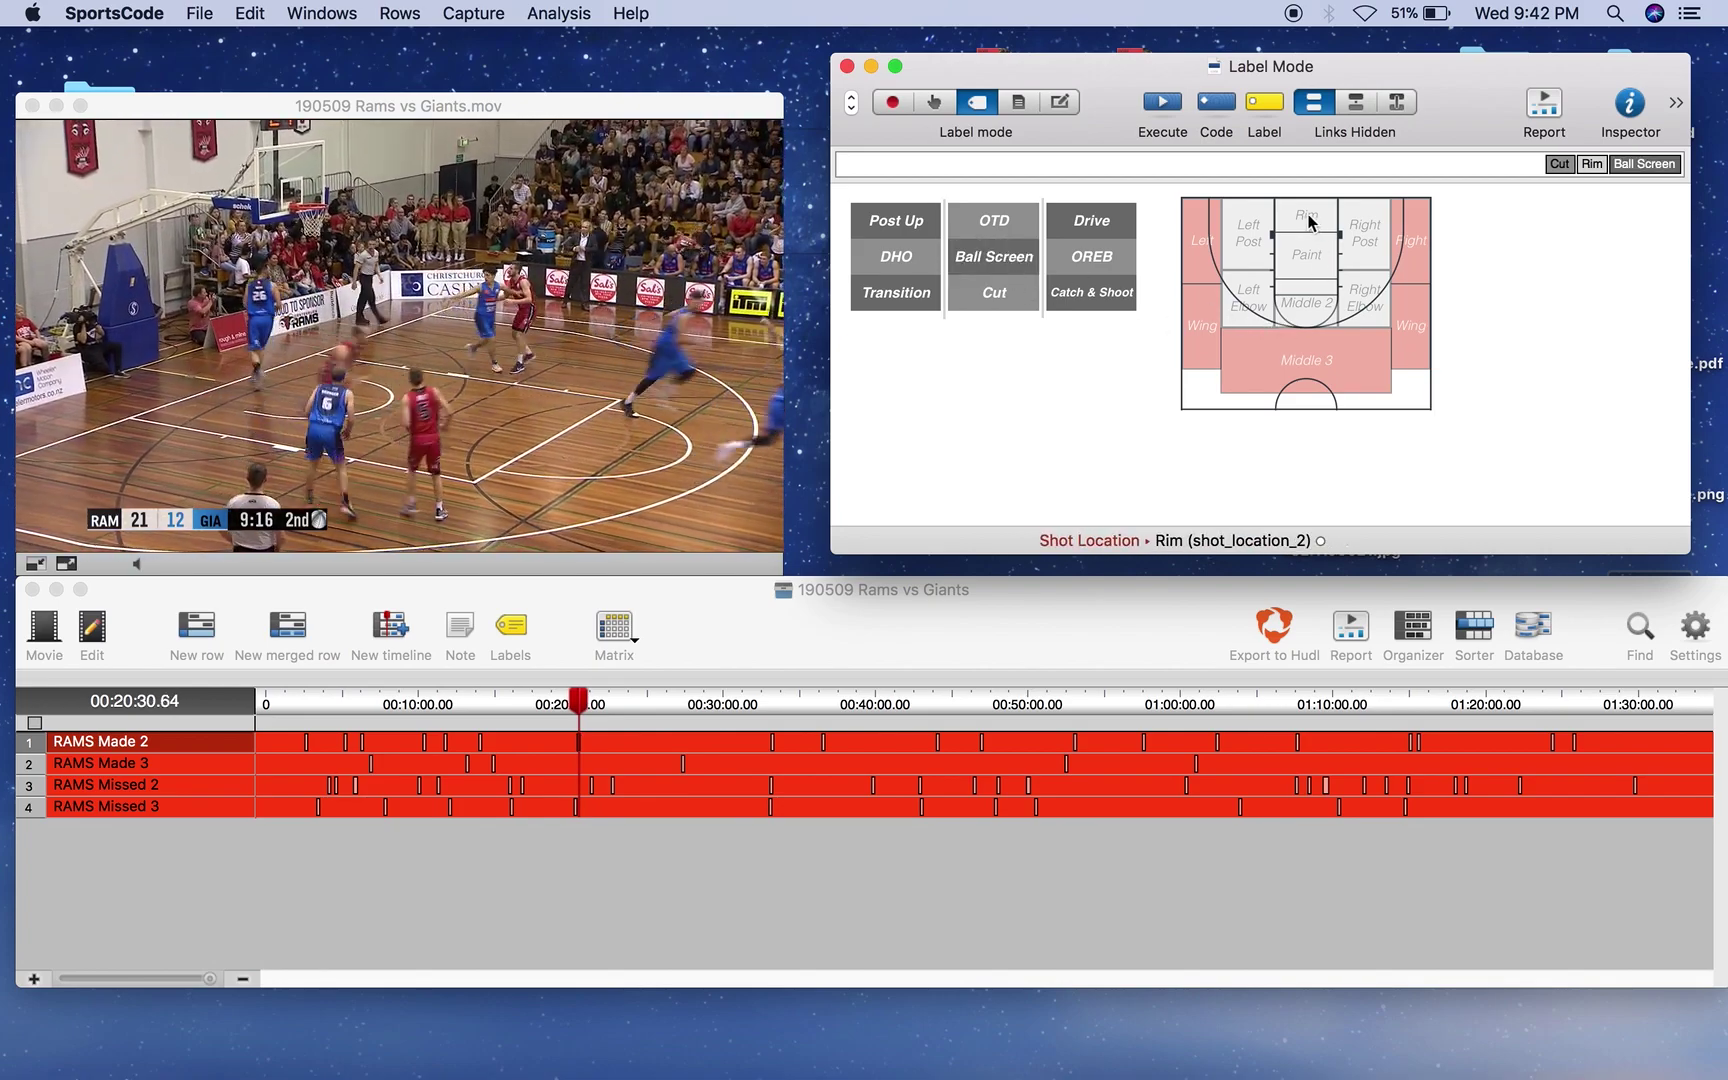
click(1310, 218)
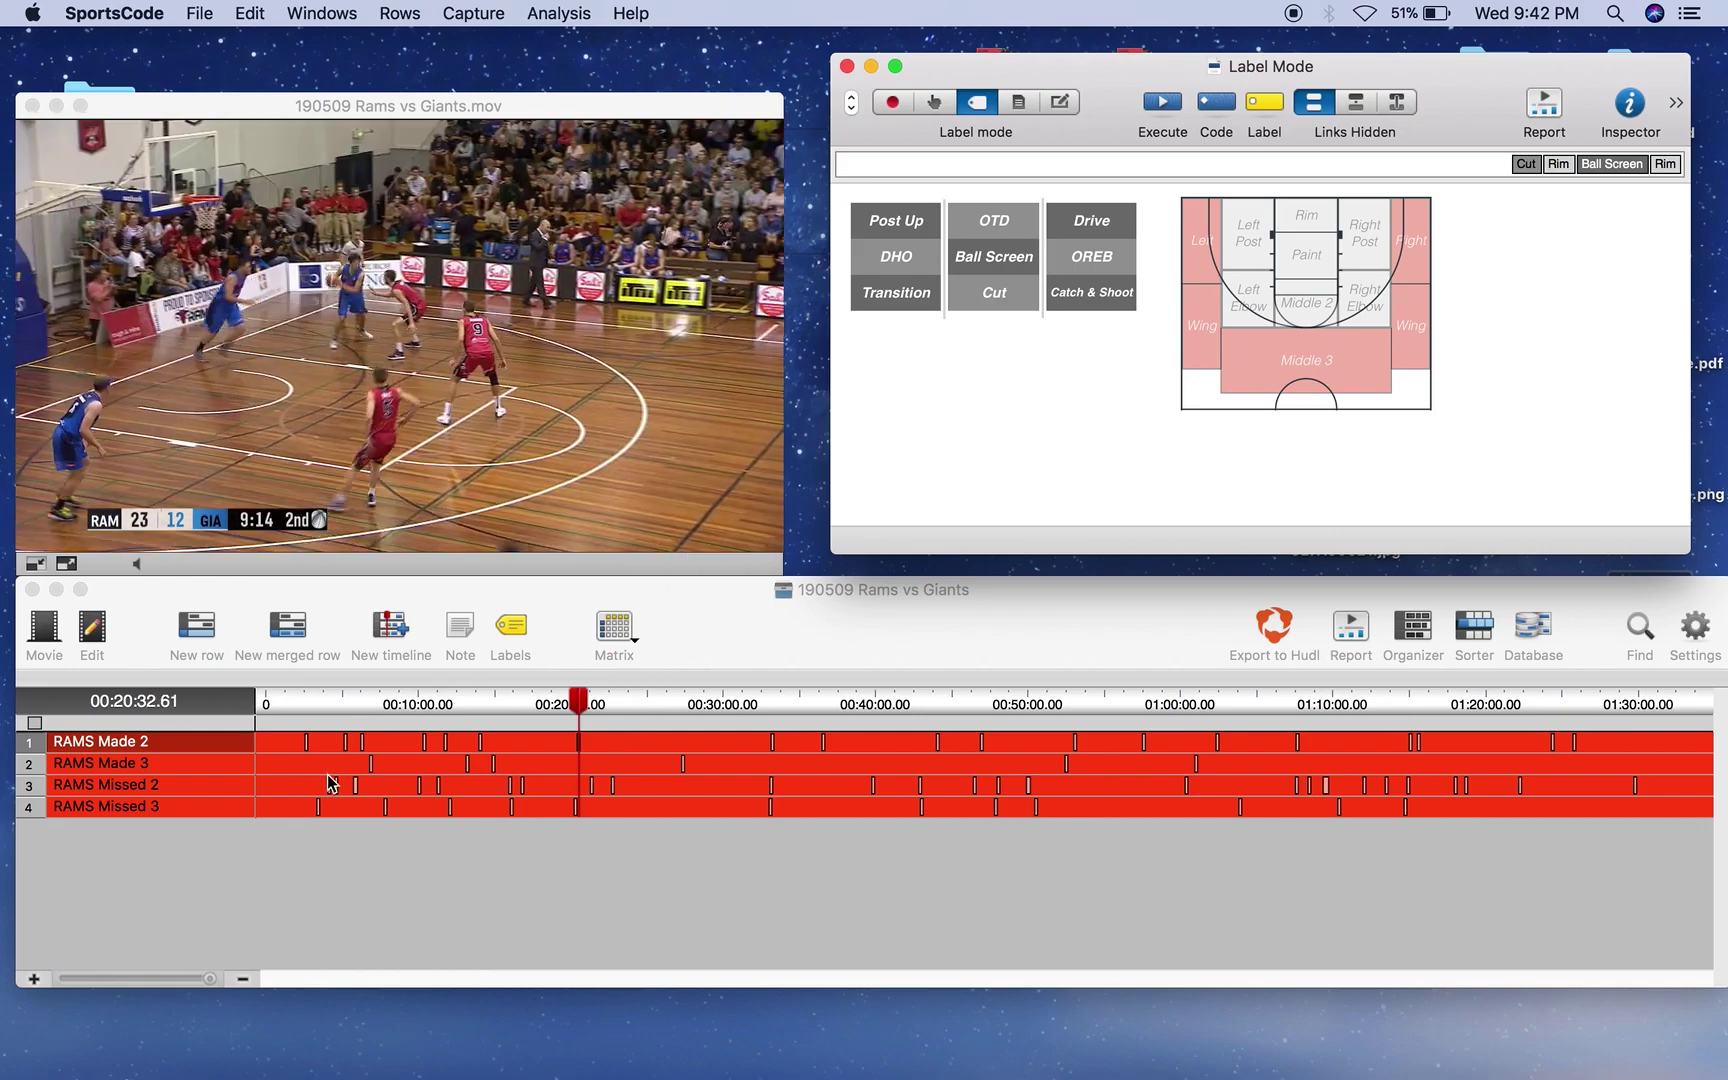
Step: Add the RAMS Missed 2 and Missed 3 rows to the selection and switch the label window to edit mode
key(Left)
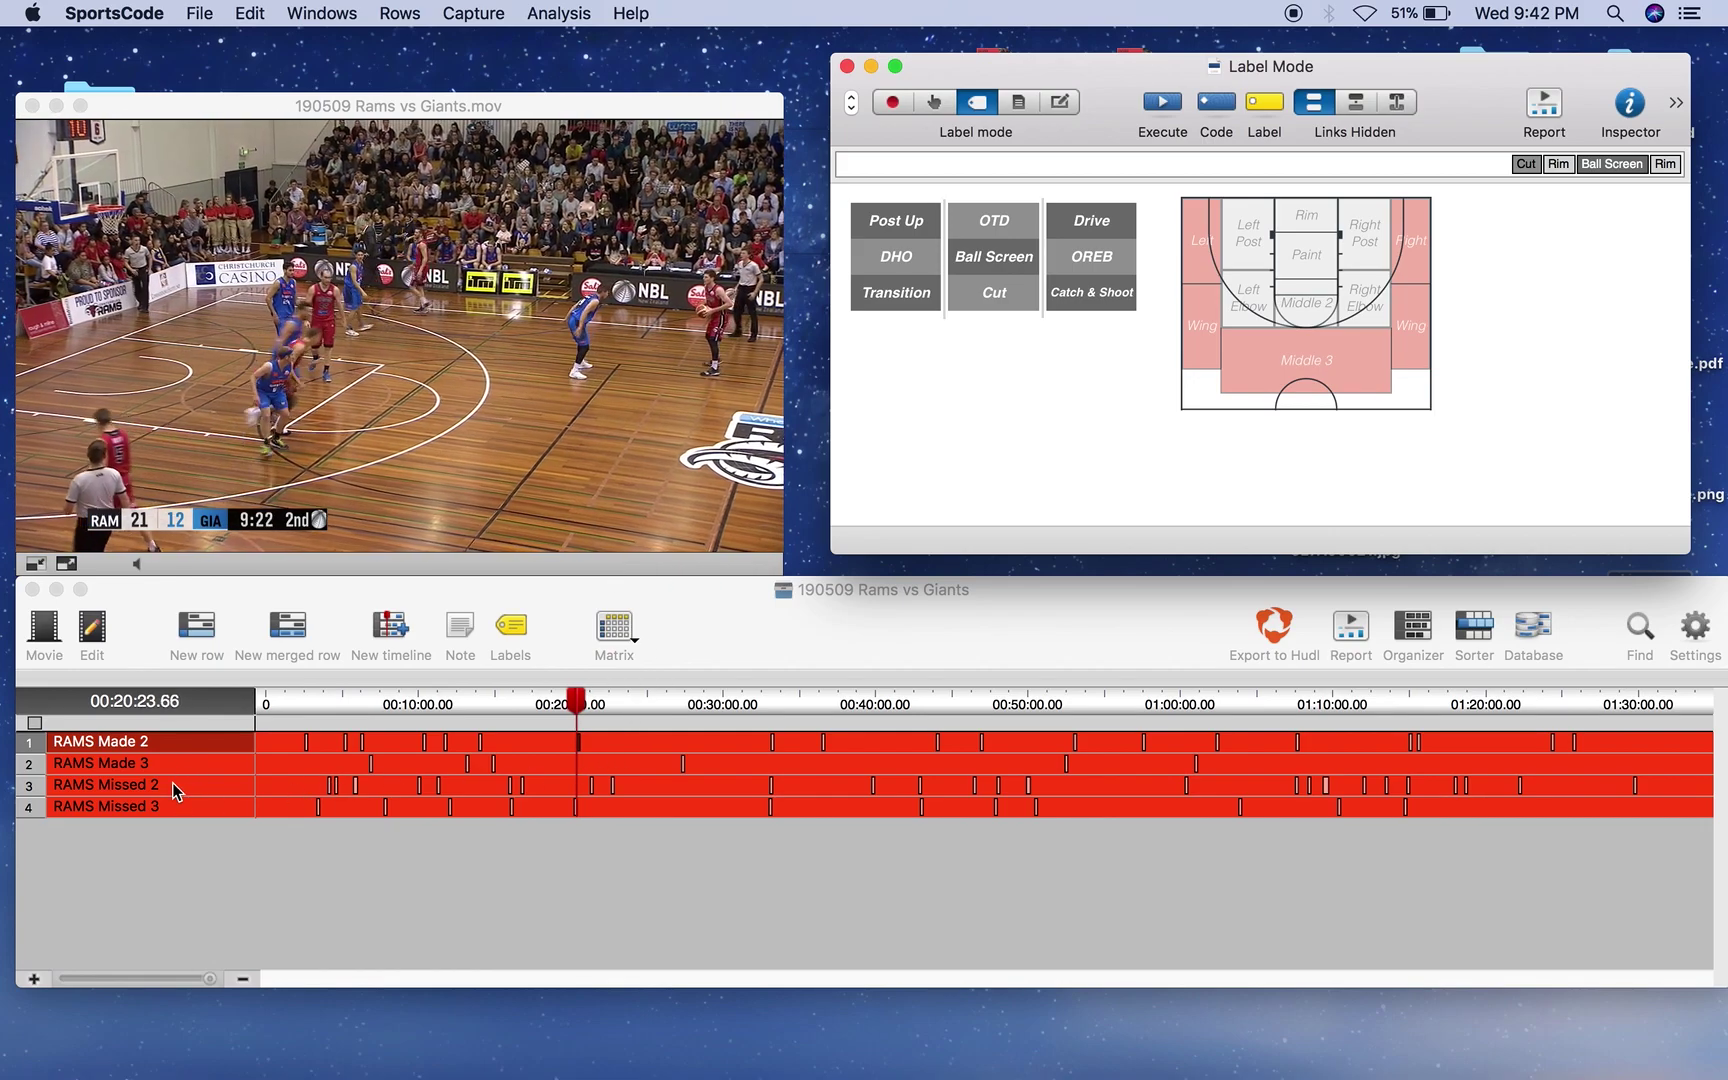
click(171, 782)
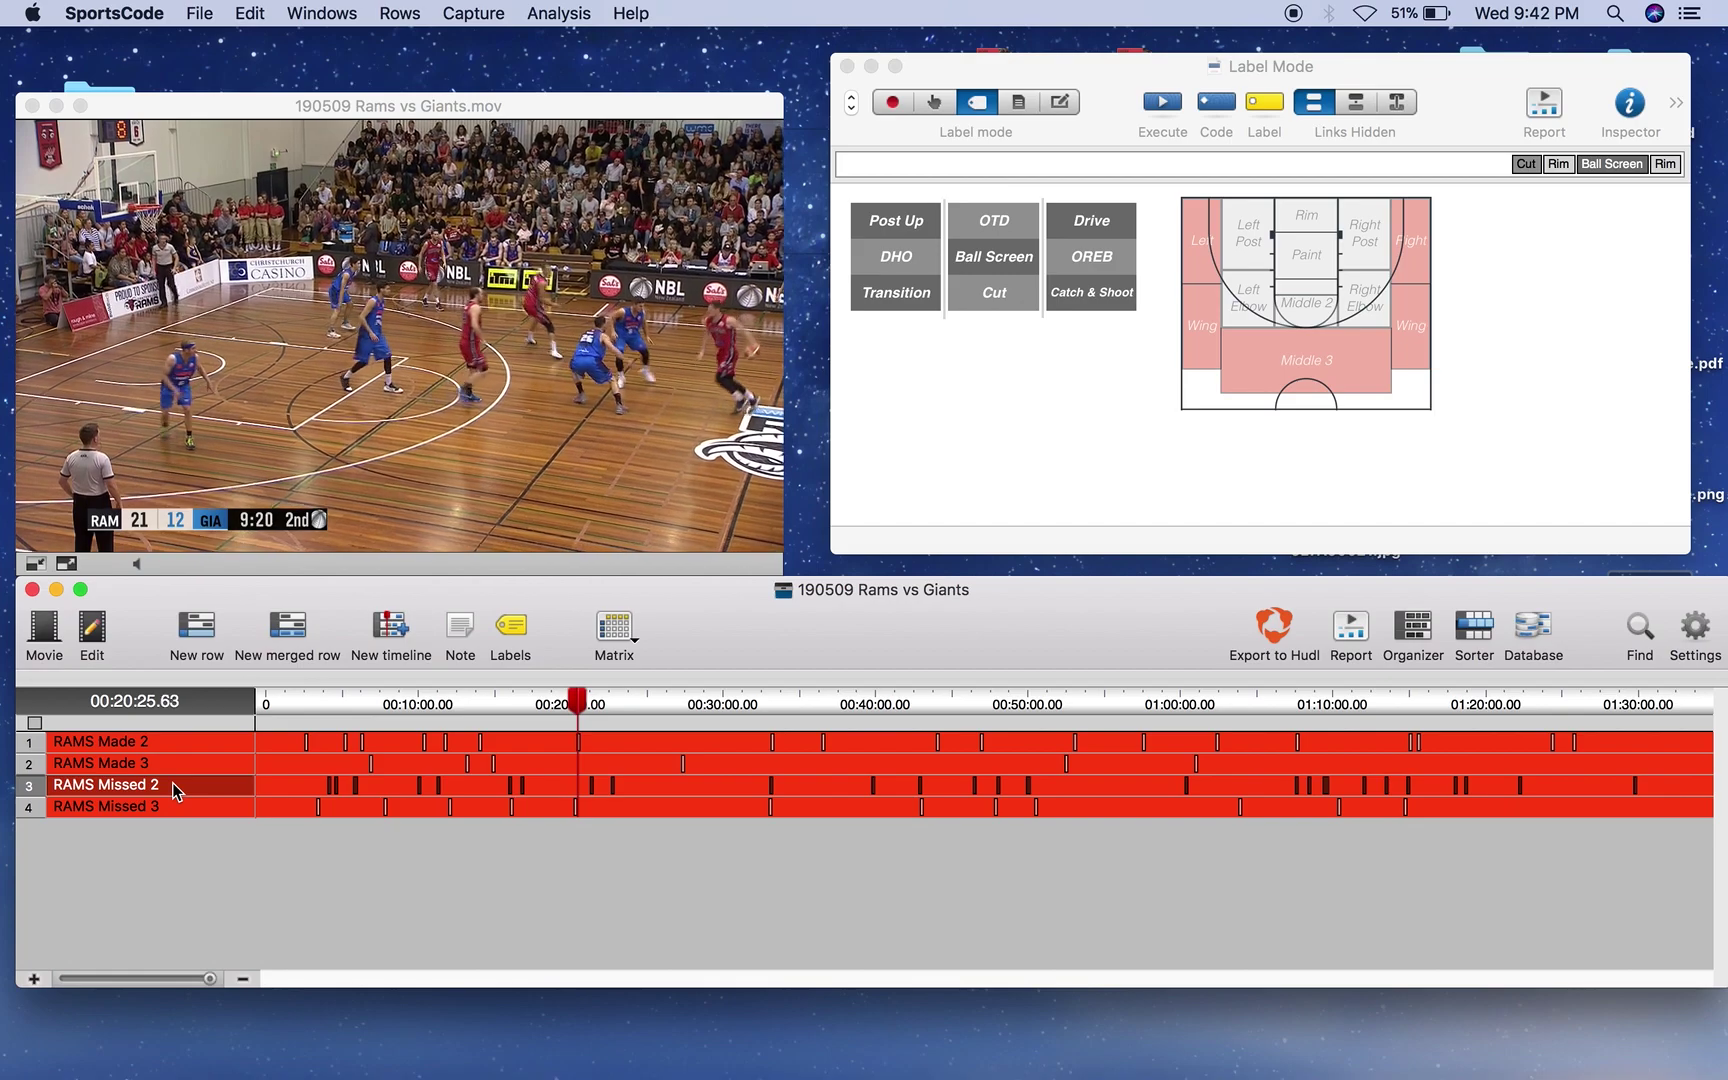
shift+click(177, 810)
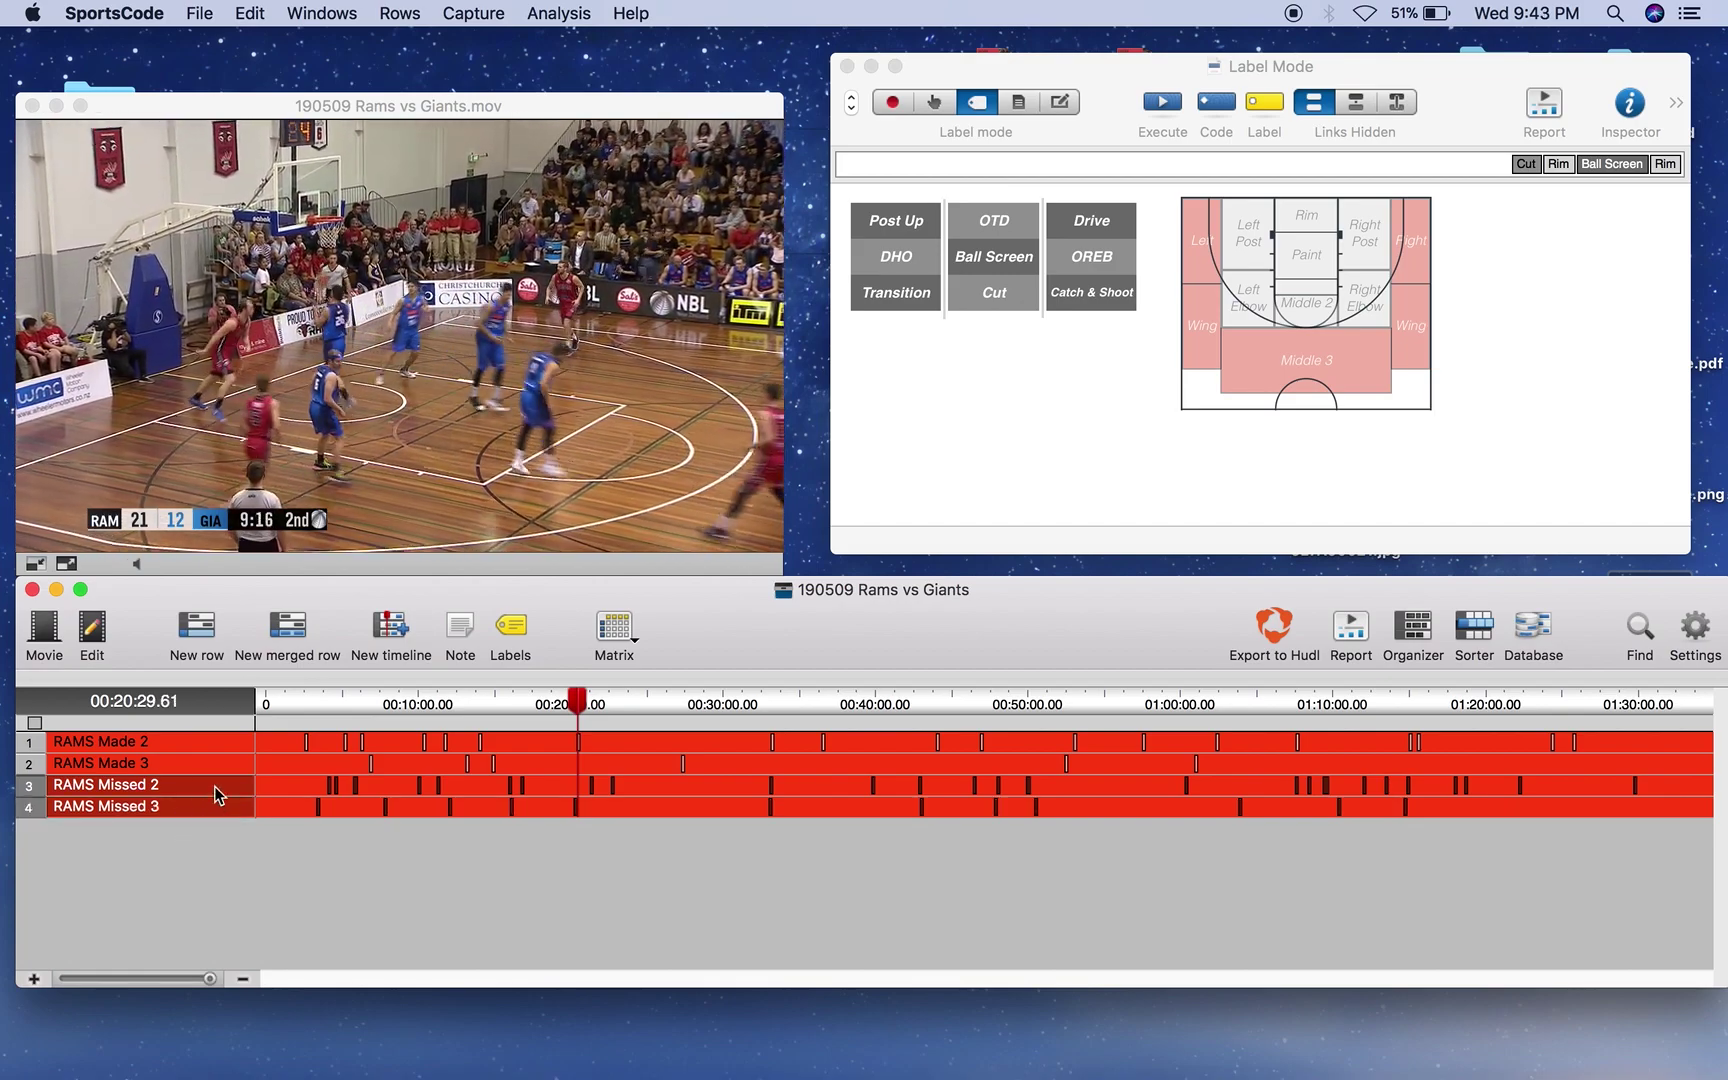
key(Return)
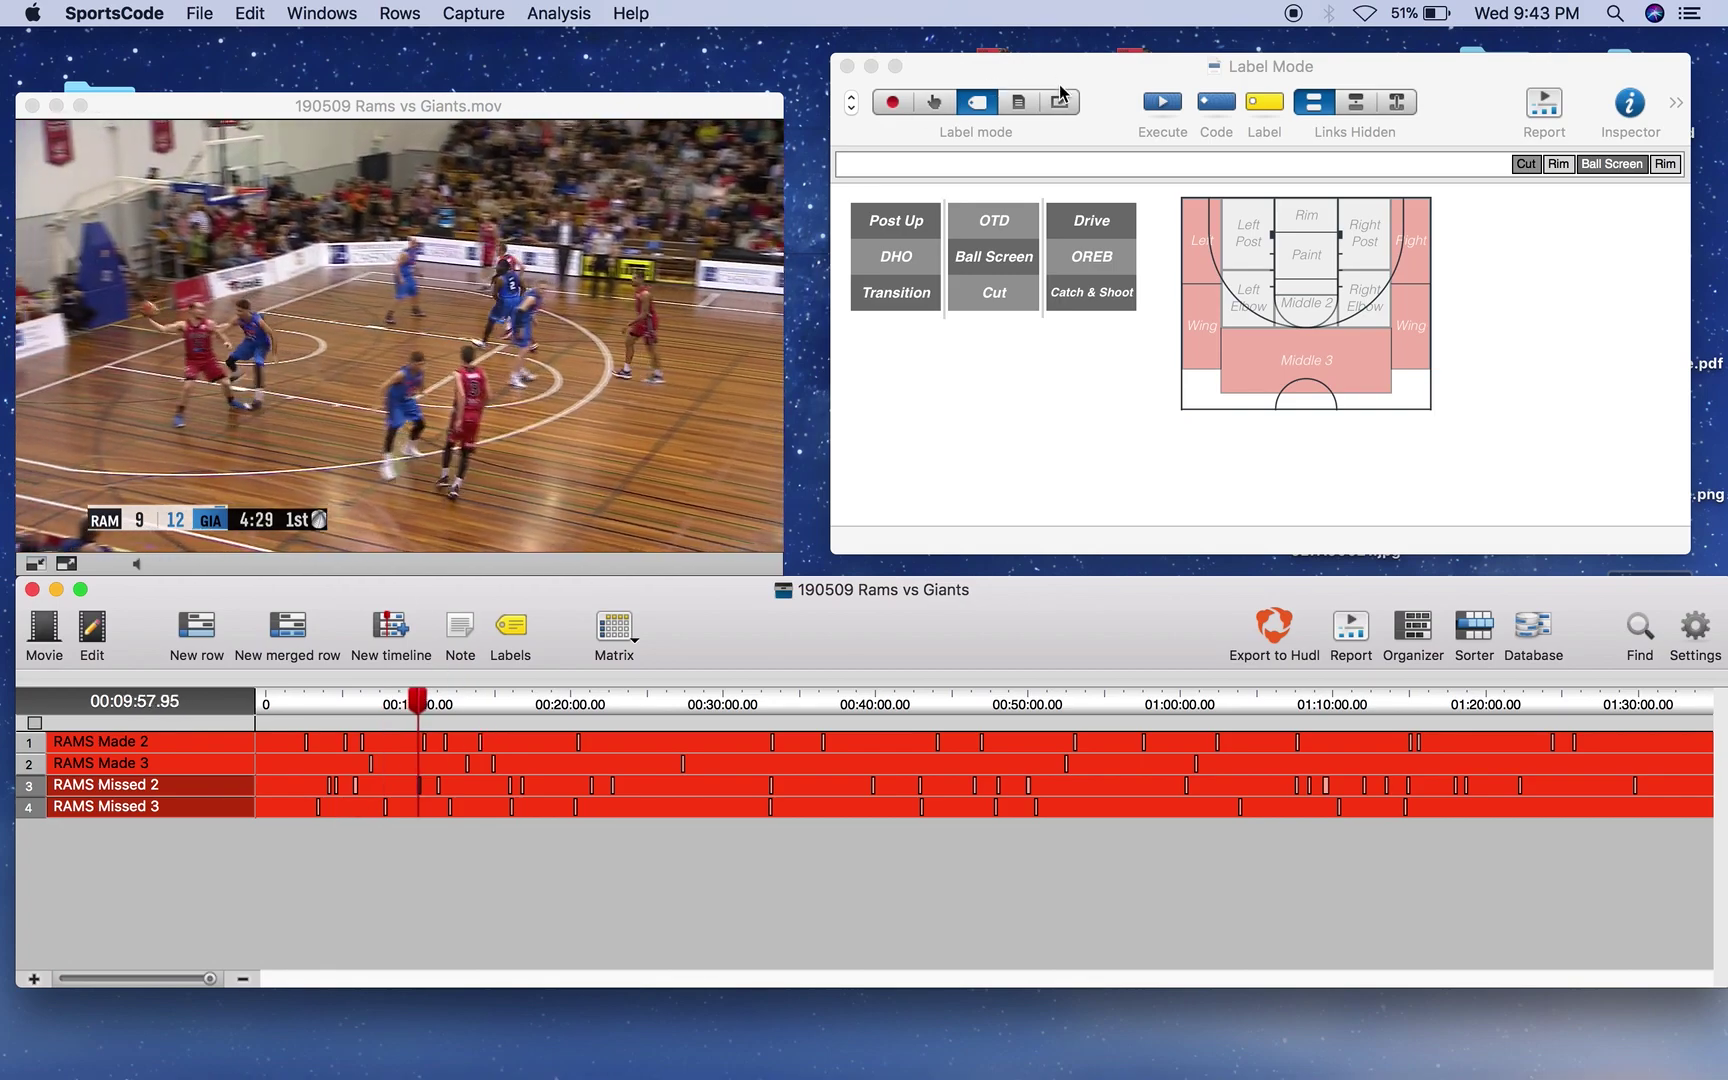
key(super+e)
Step: Open the label-count matrix and widen the label column so Shot Location reads fully
click(614, 625)
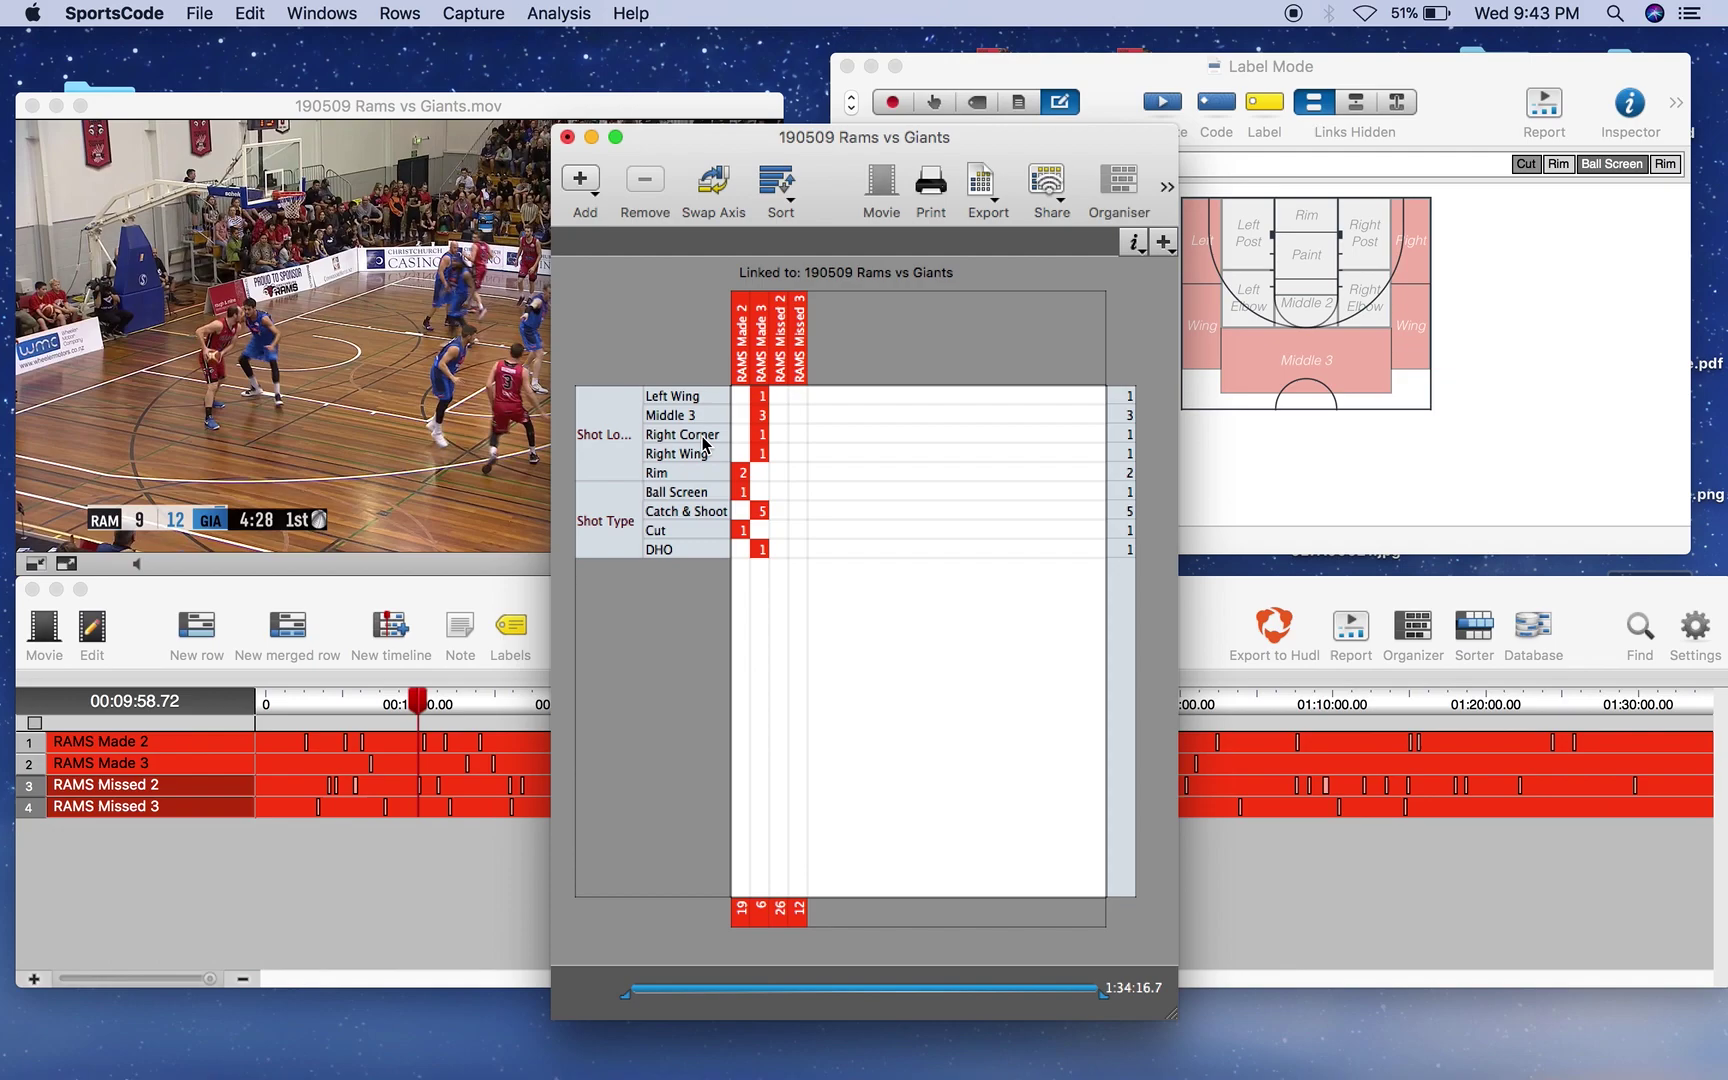
click(767, 375)
click(665, 415)
click(616, 467)
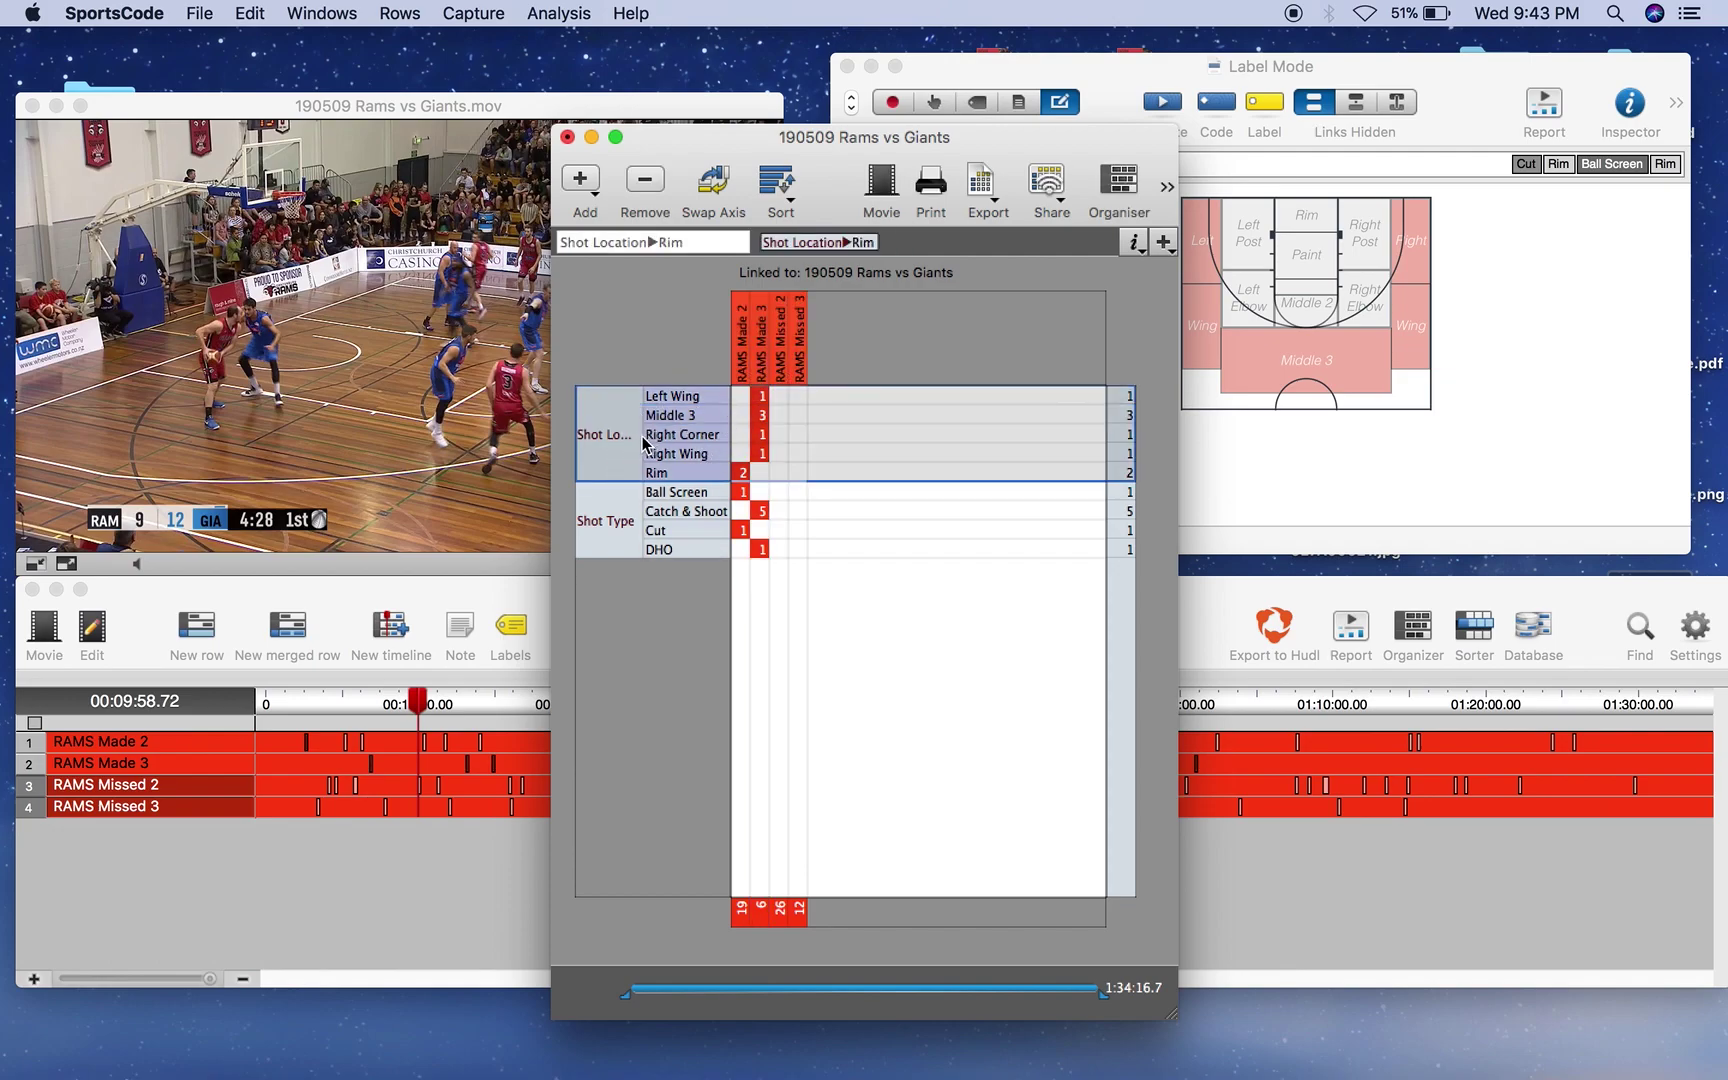
drag(728, 438, 744, 438)
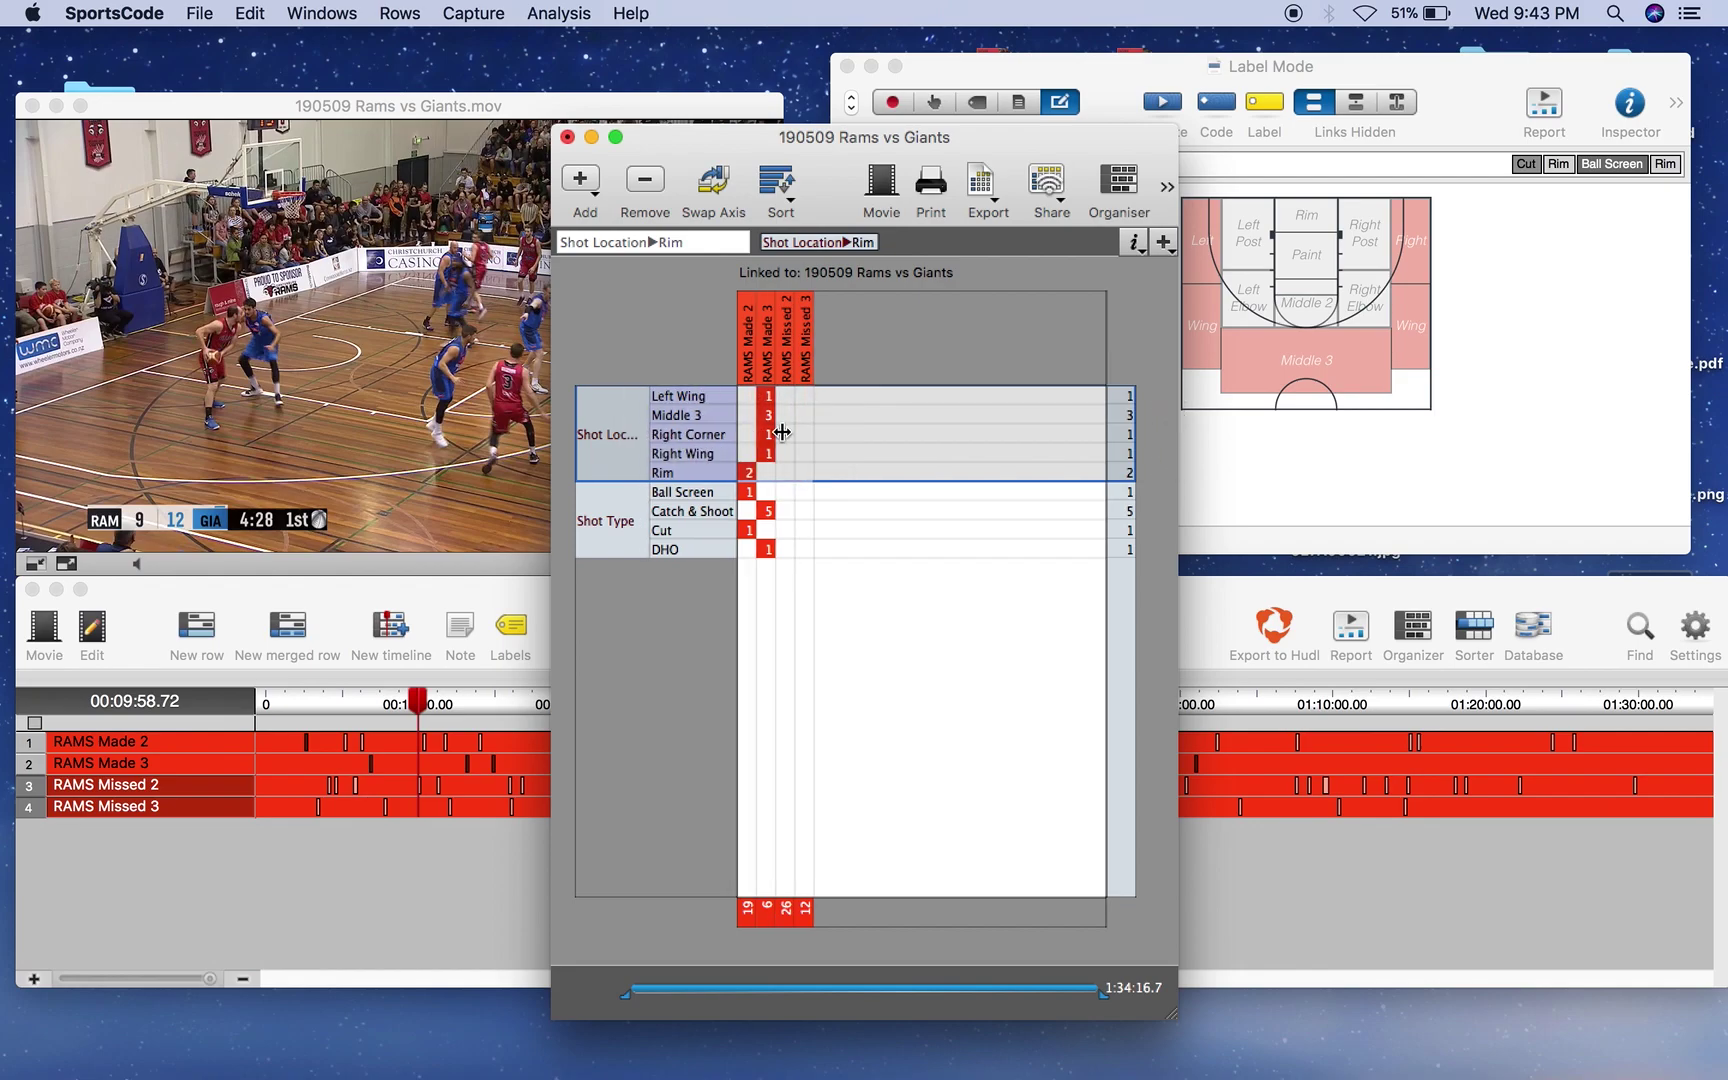
Step: Check the RAMS Made 3 counts for Right Wing, Right Corner, Middle 3 and Left Wing
click(853, 431)
click(780, 375)
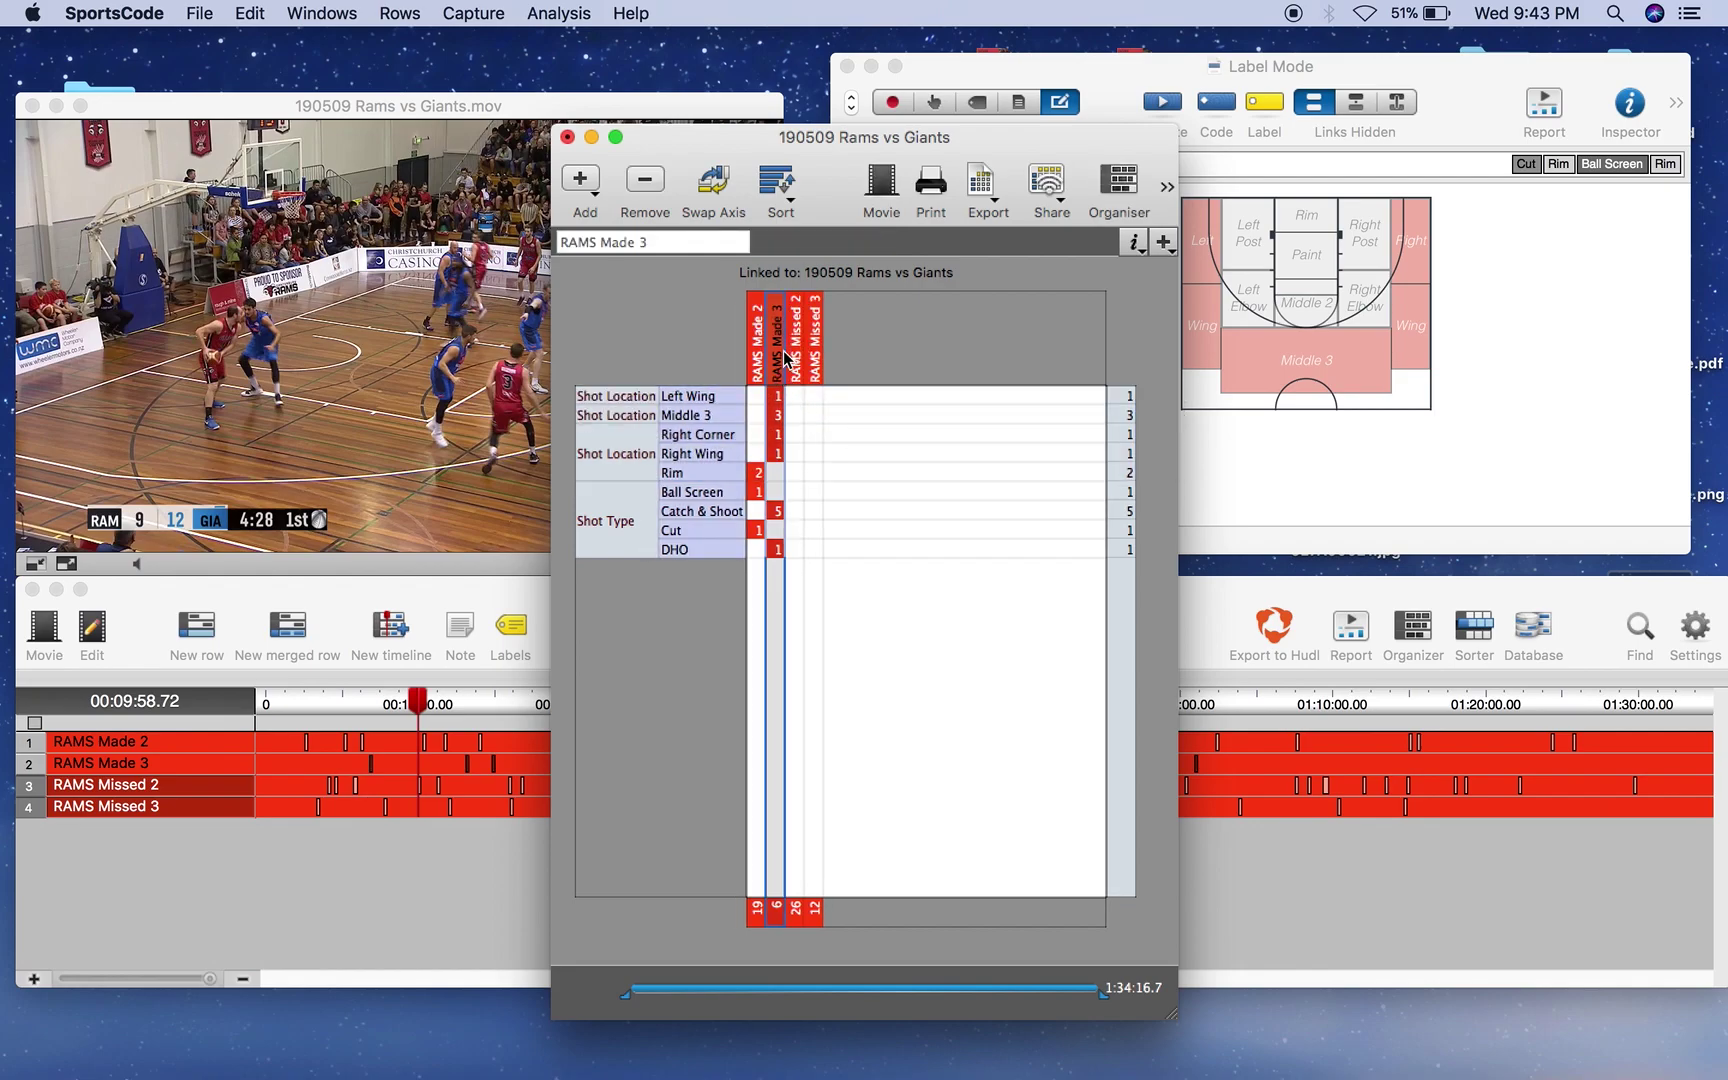
click(650, 455)
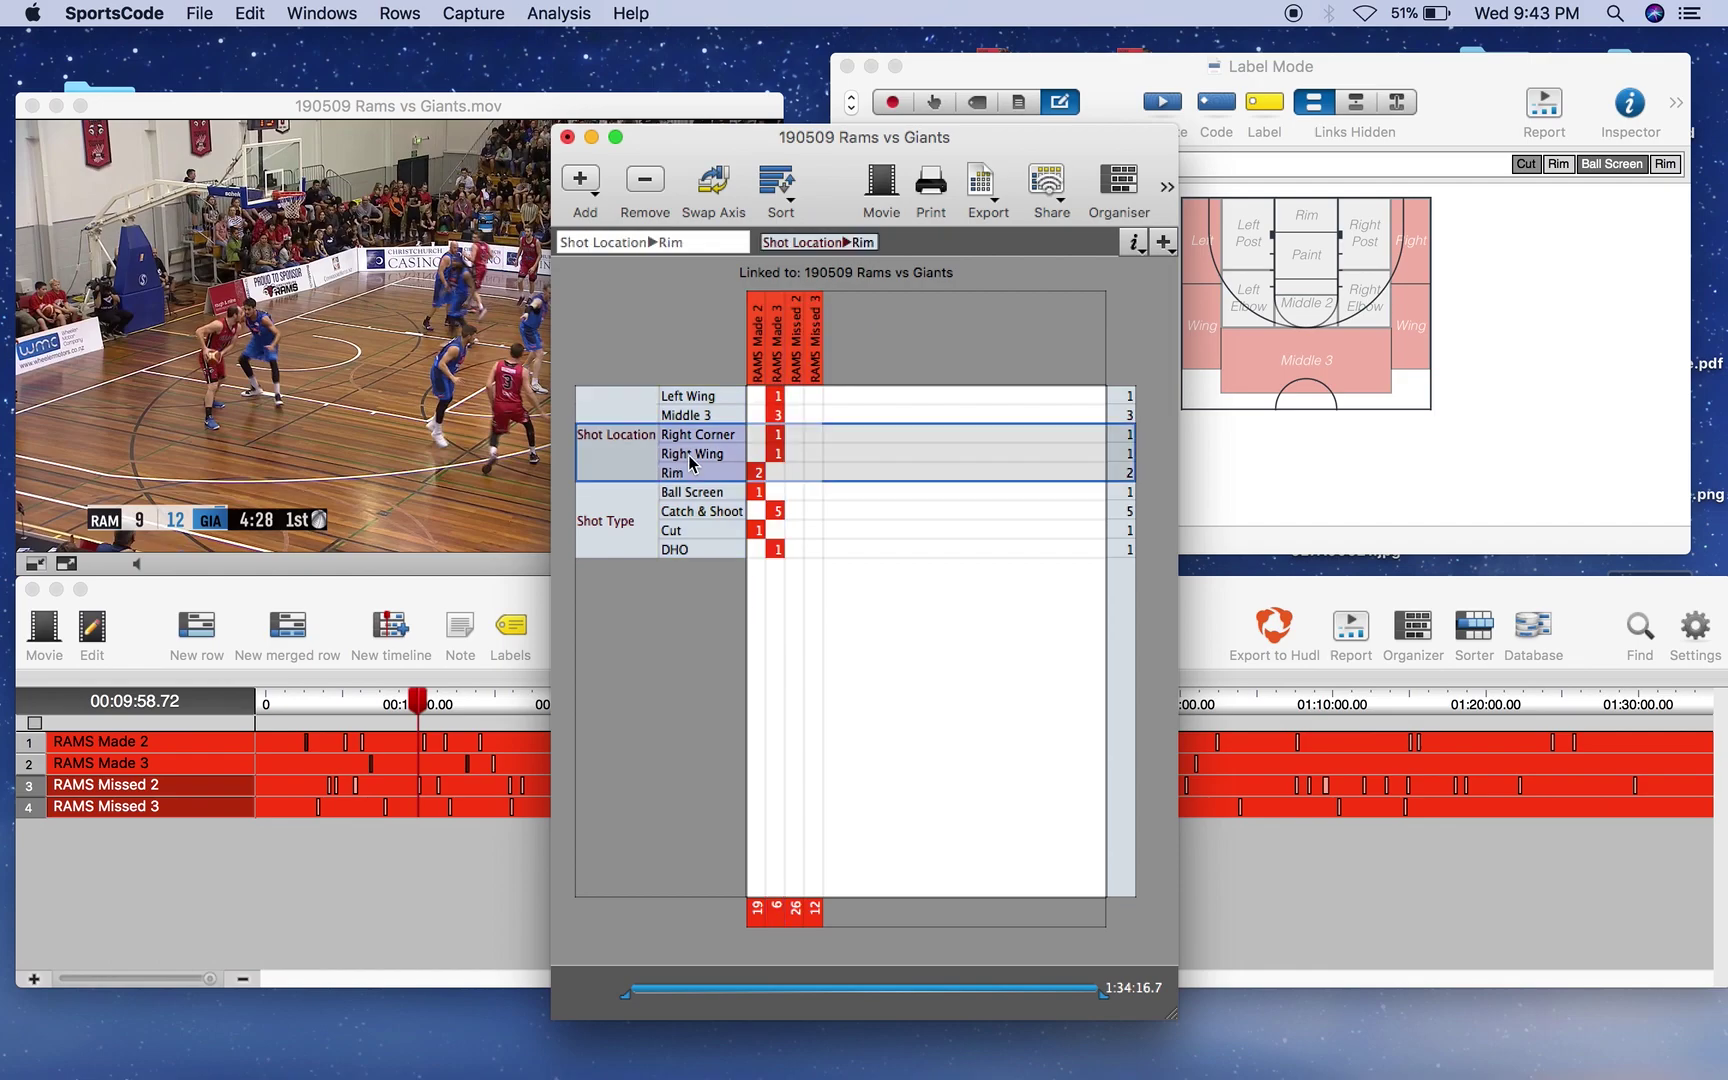
click(786, 453)
click(782, 434)
click(782, 415)
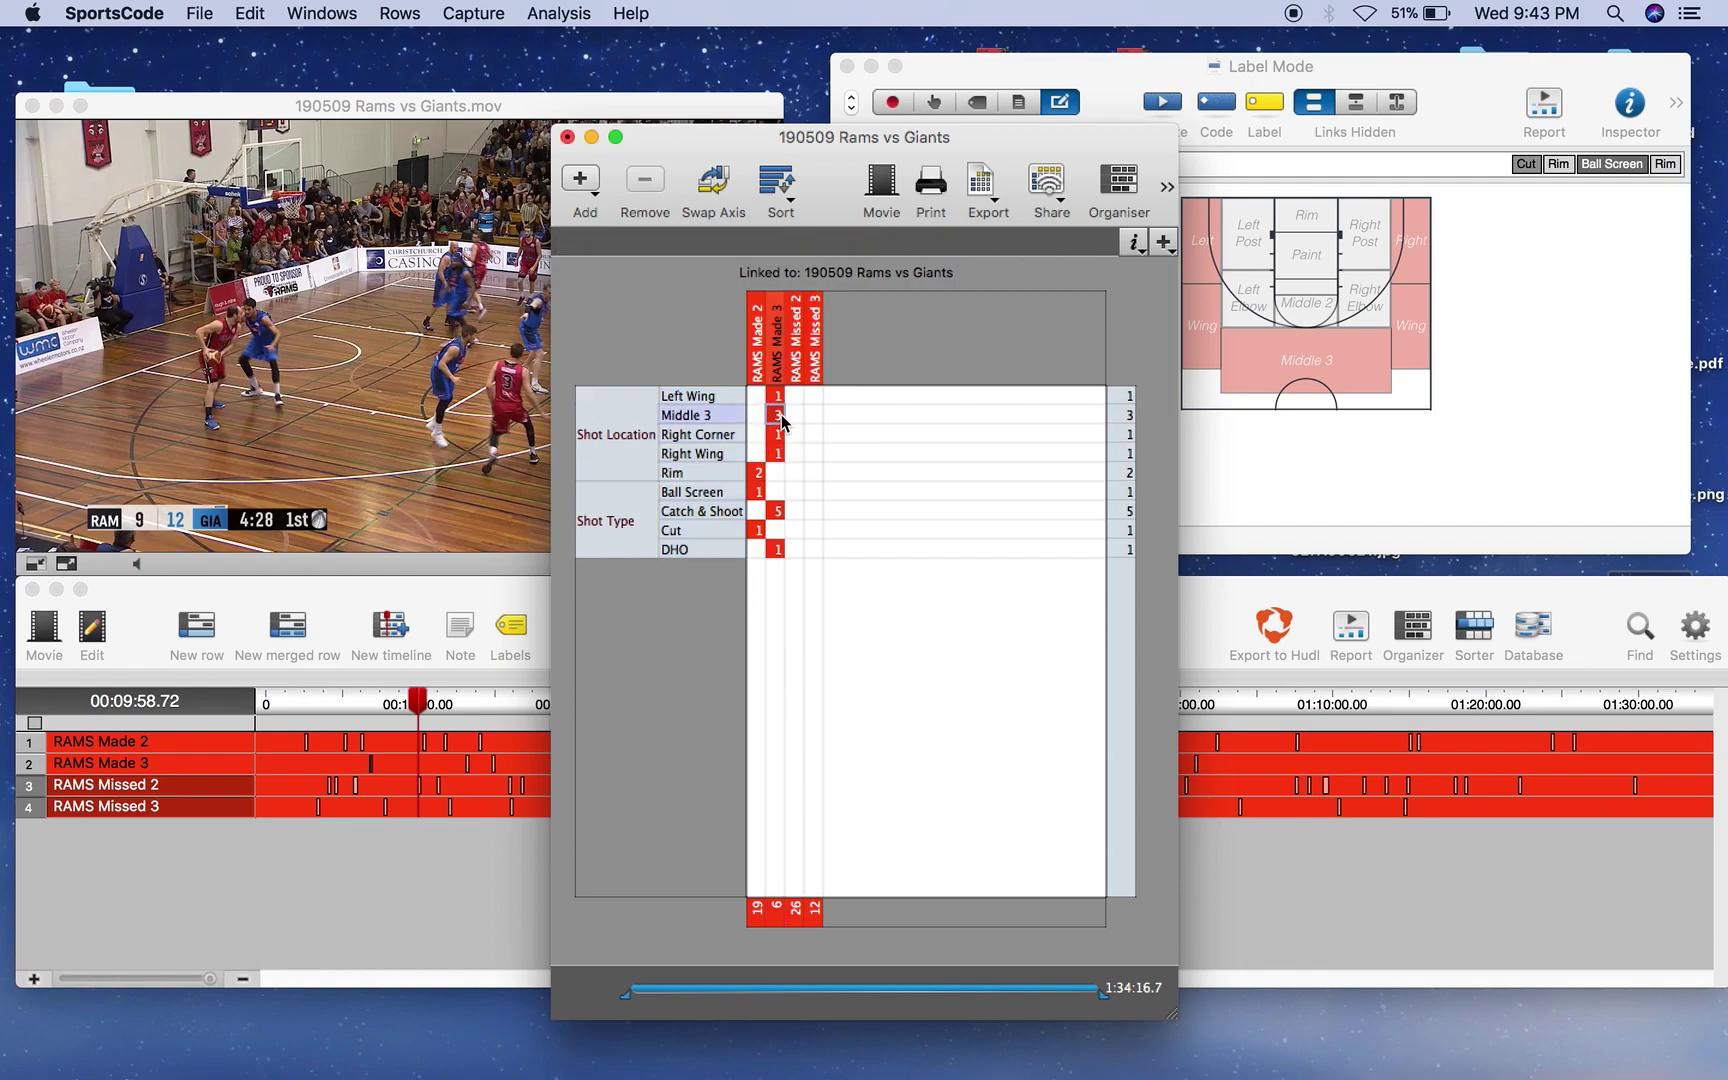
click(779, 396)
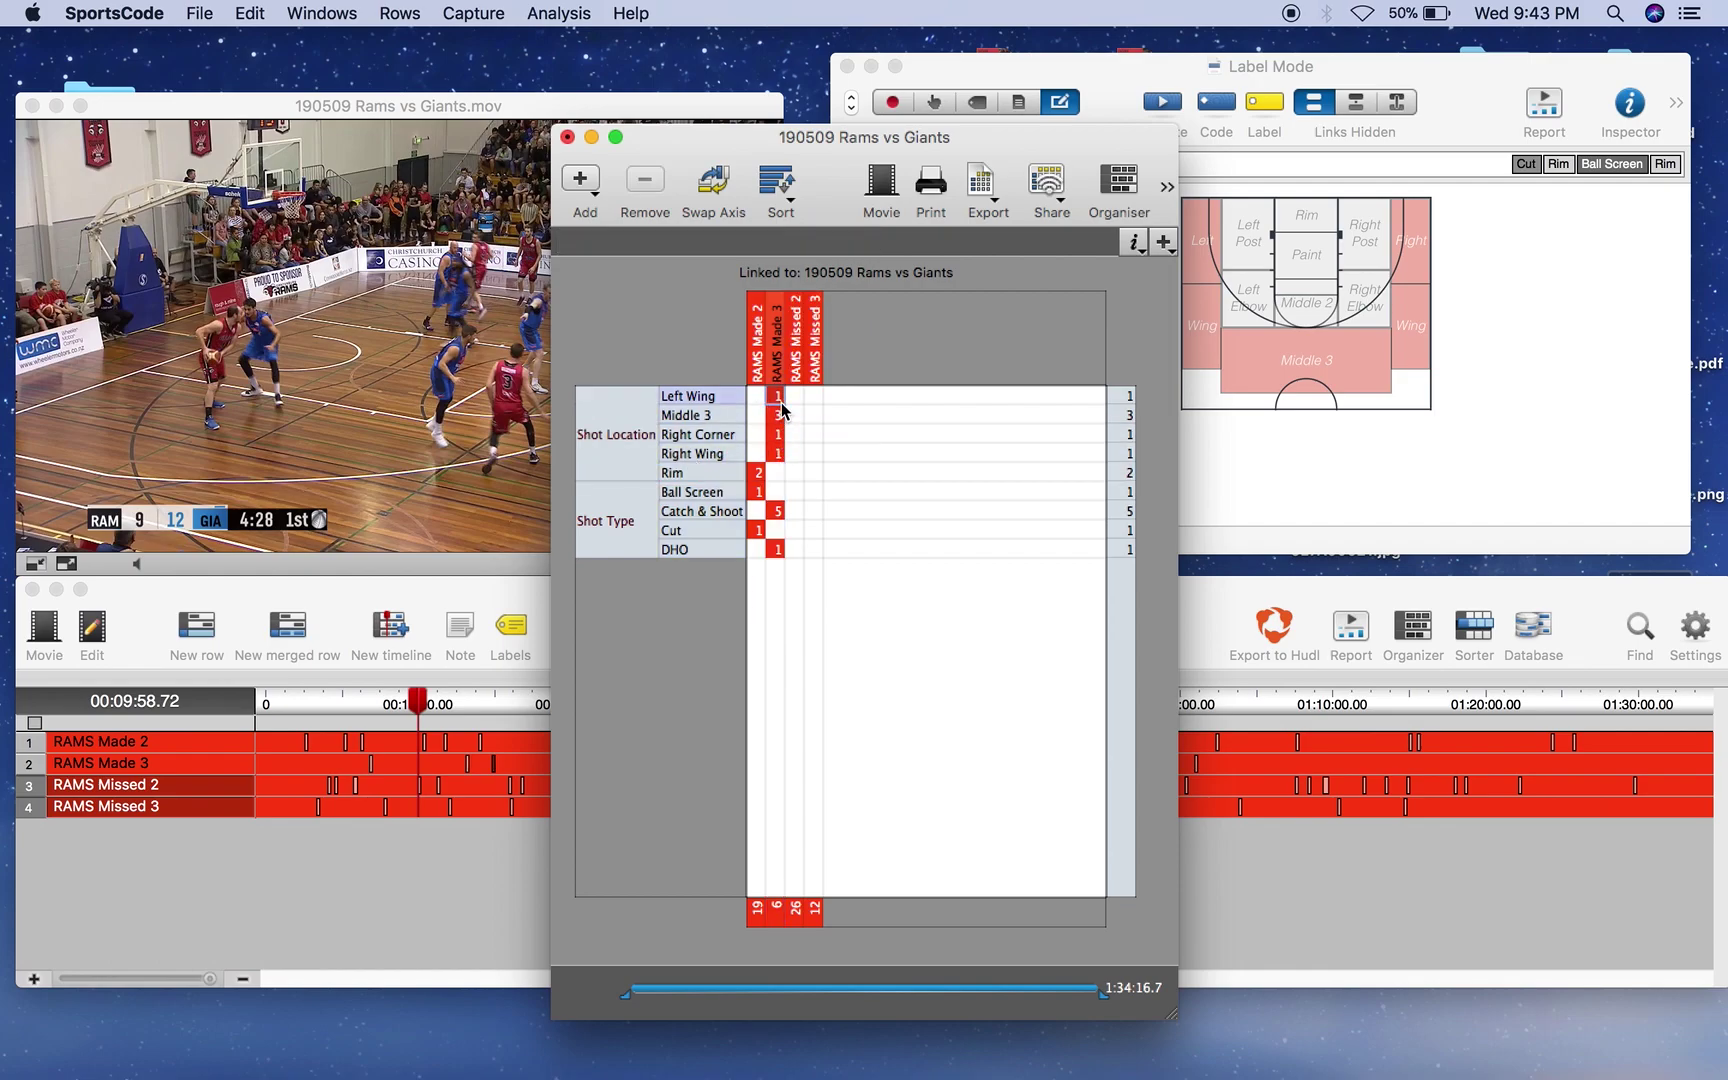
Step: Review Shot Type counts: Catch & Shoot 5 for made threes, and Cut and Ball Screen 1 each for made twos
click(628, 408)
click(626, 520)
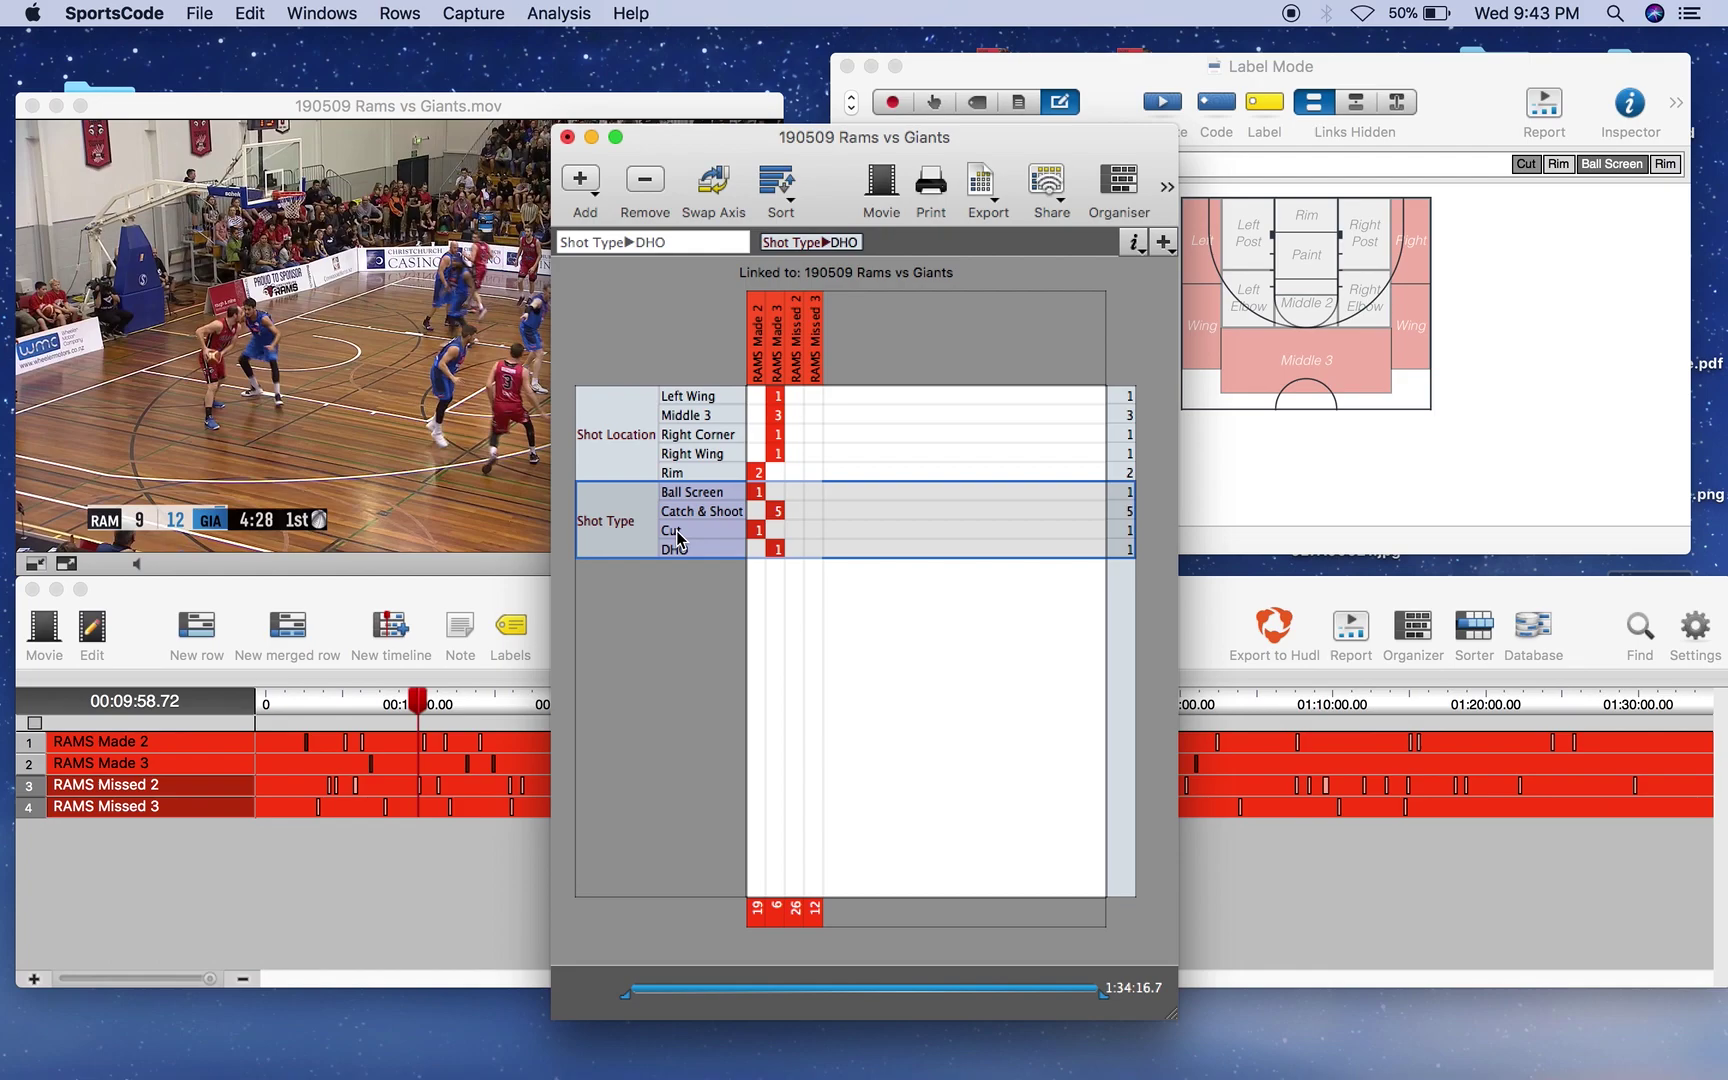
click(778, 512)
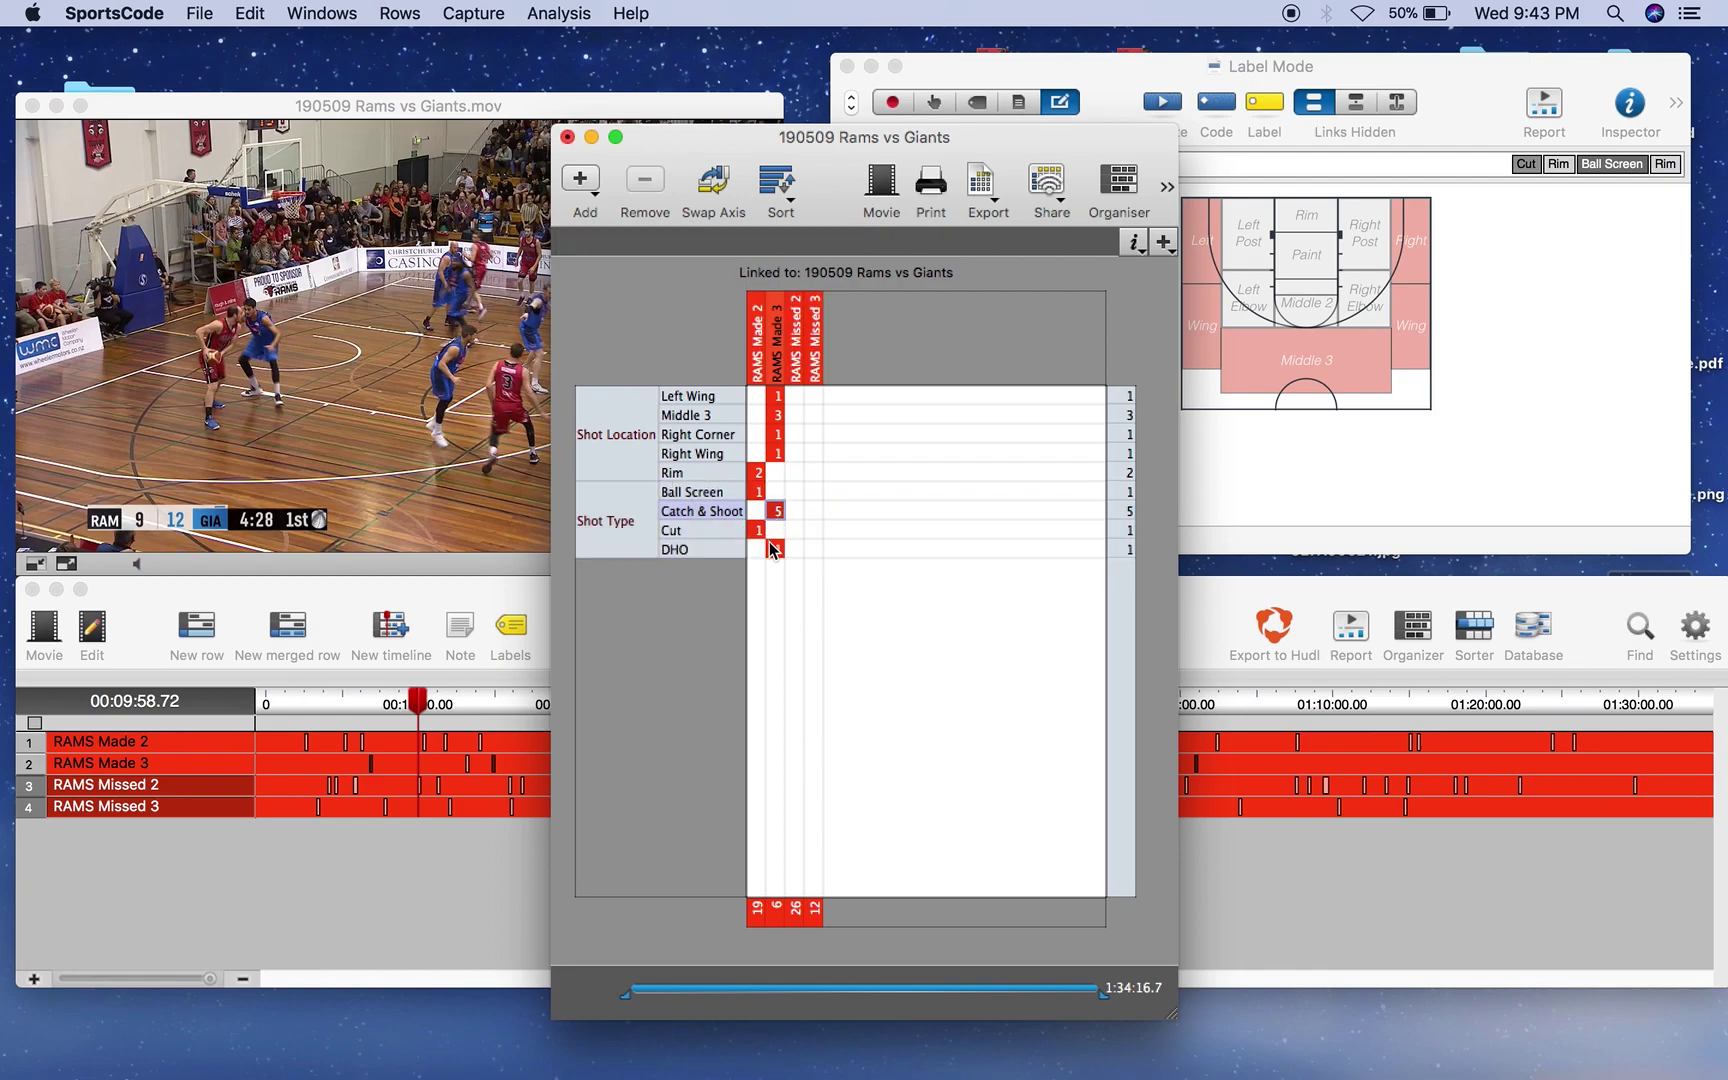
click(756, 531)
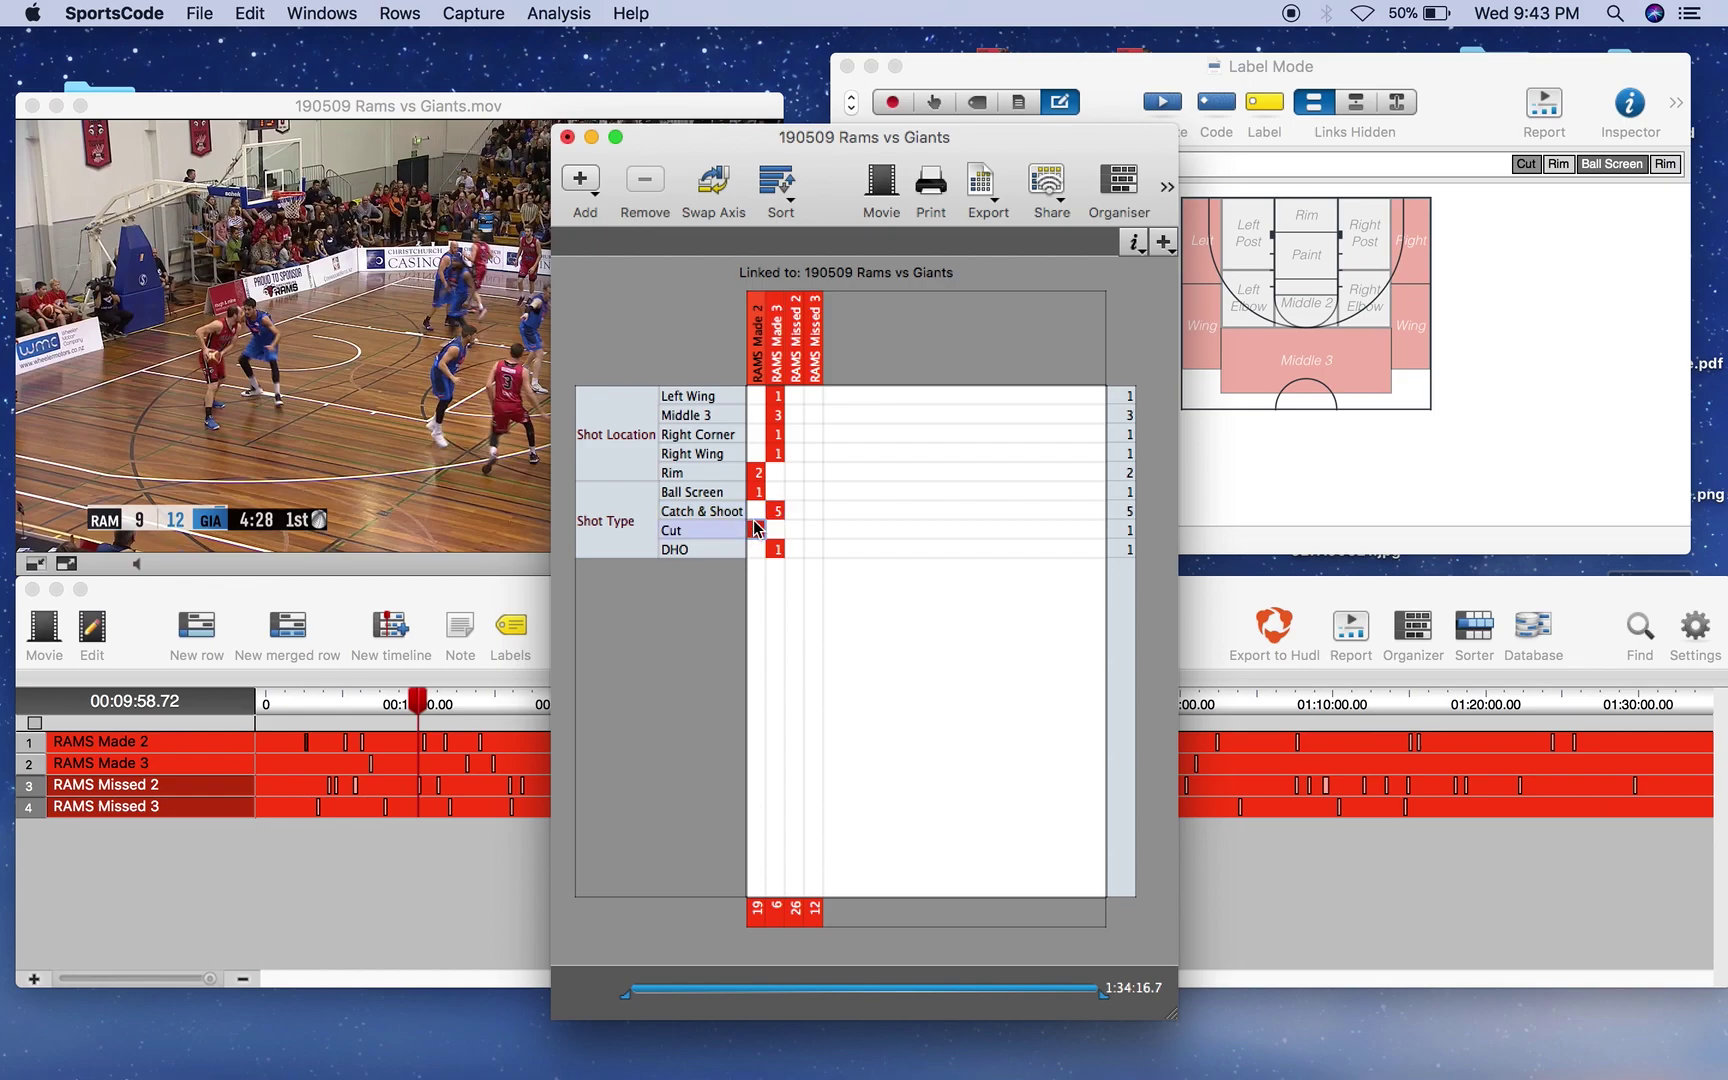
key(Up)
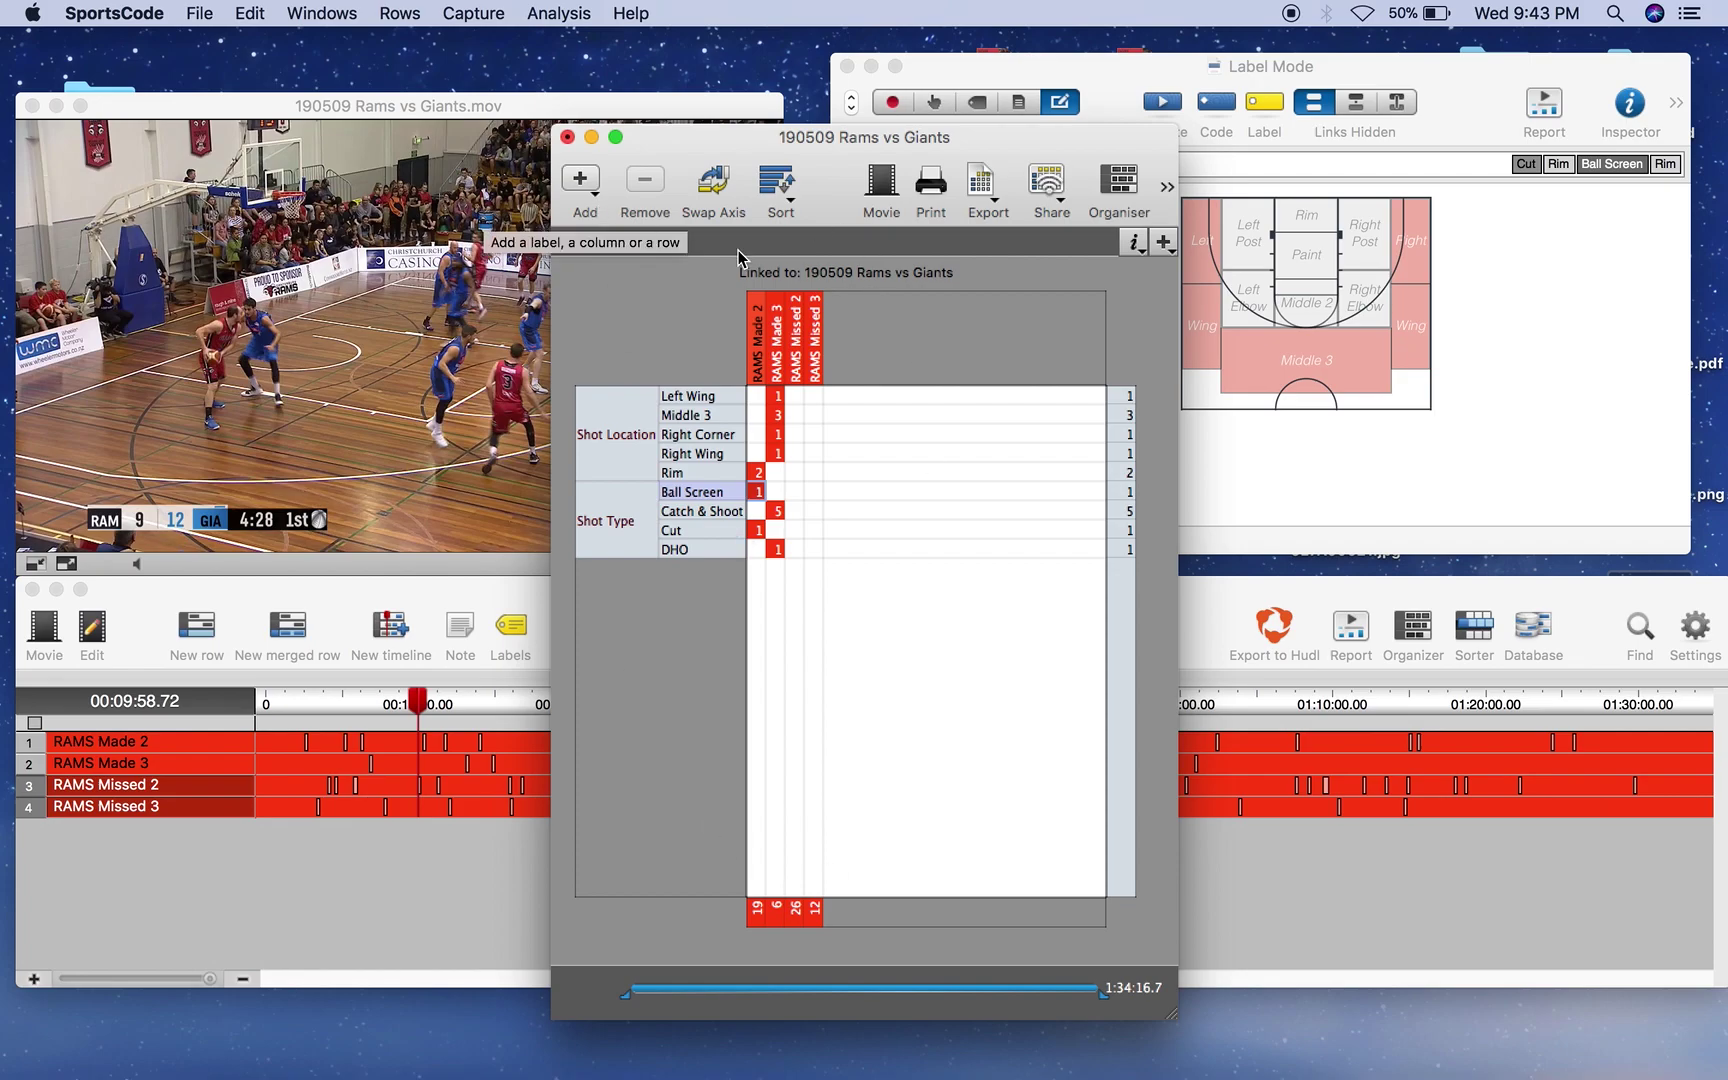
Step: Close the matrix window and answer the 'Save changes to matrix' prompt
click(567, 137)
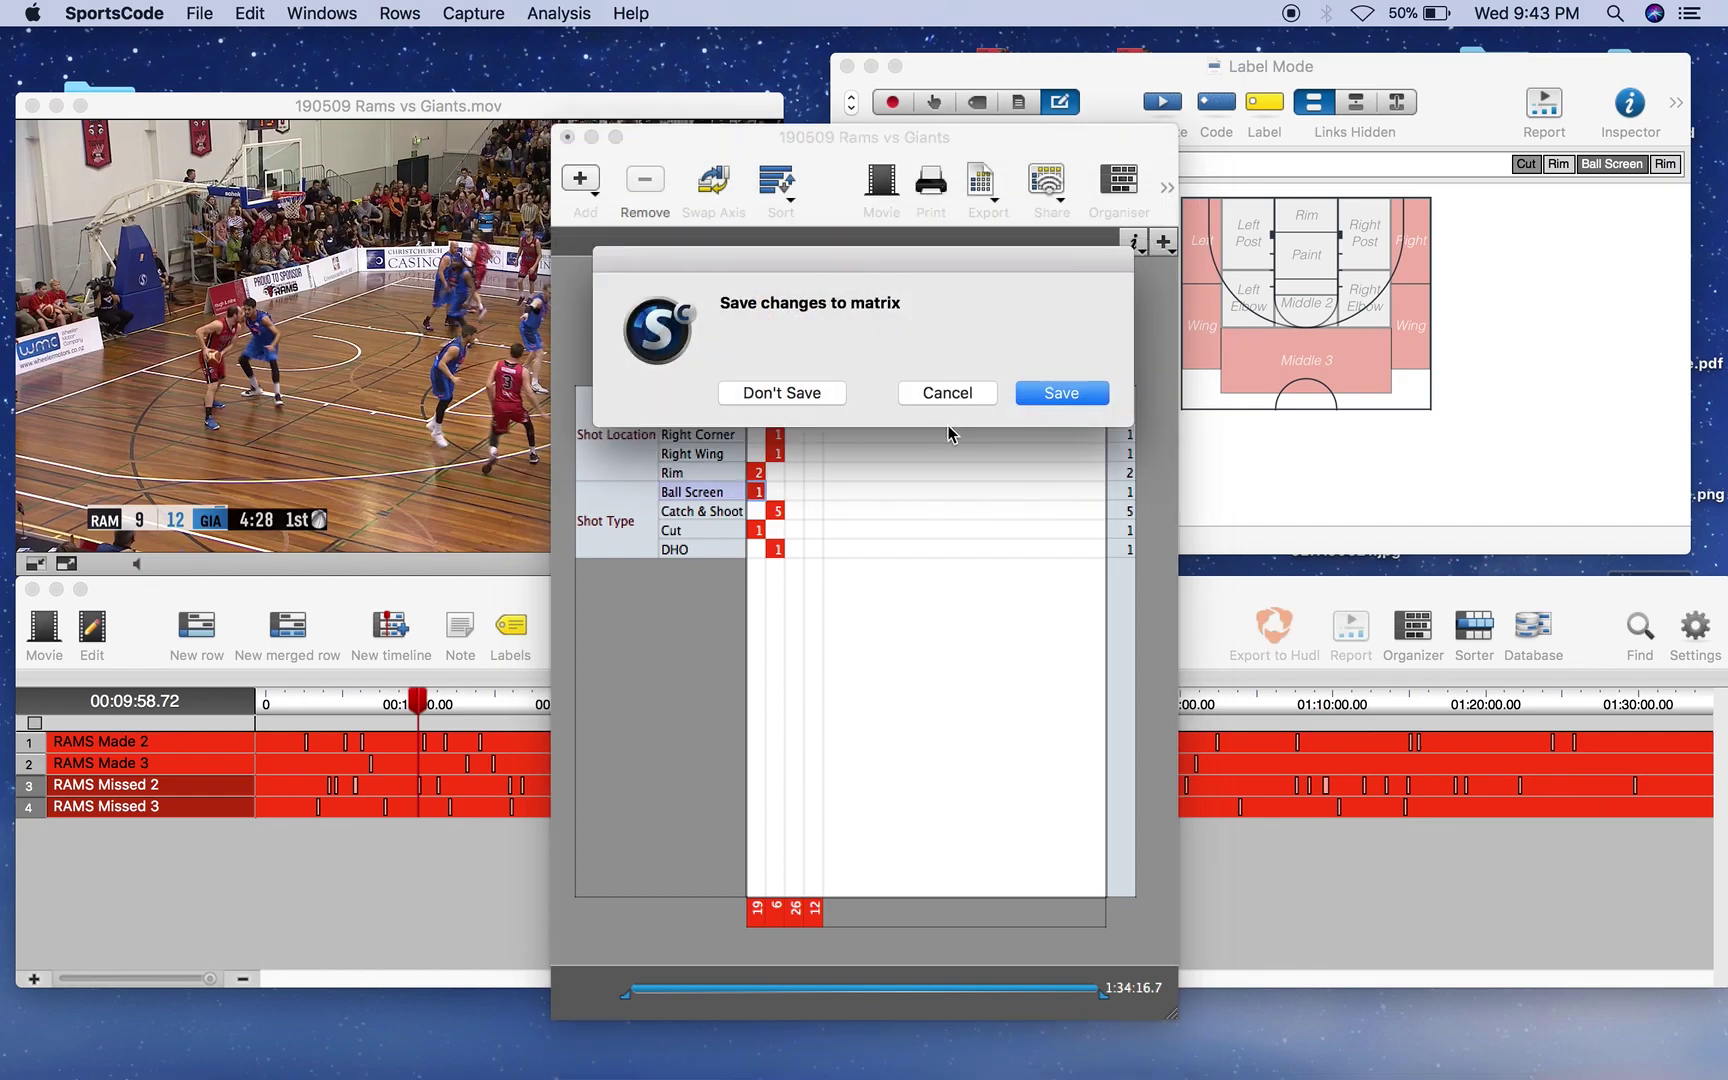
click(782, 393)
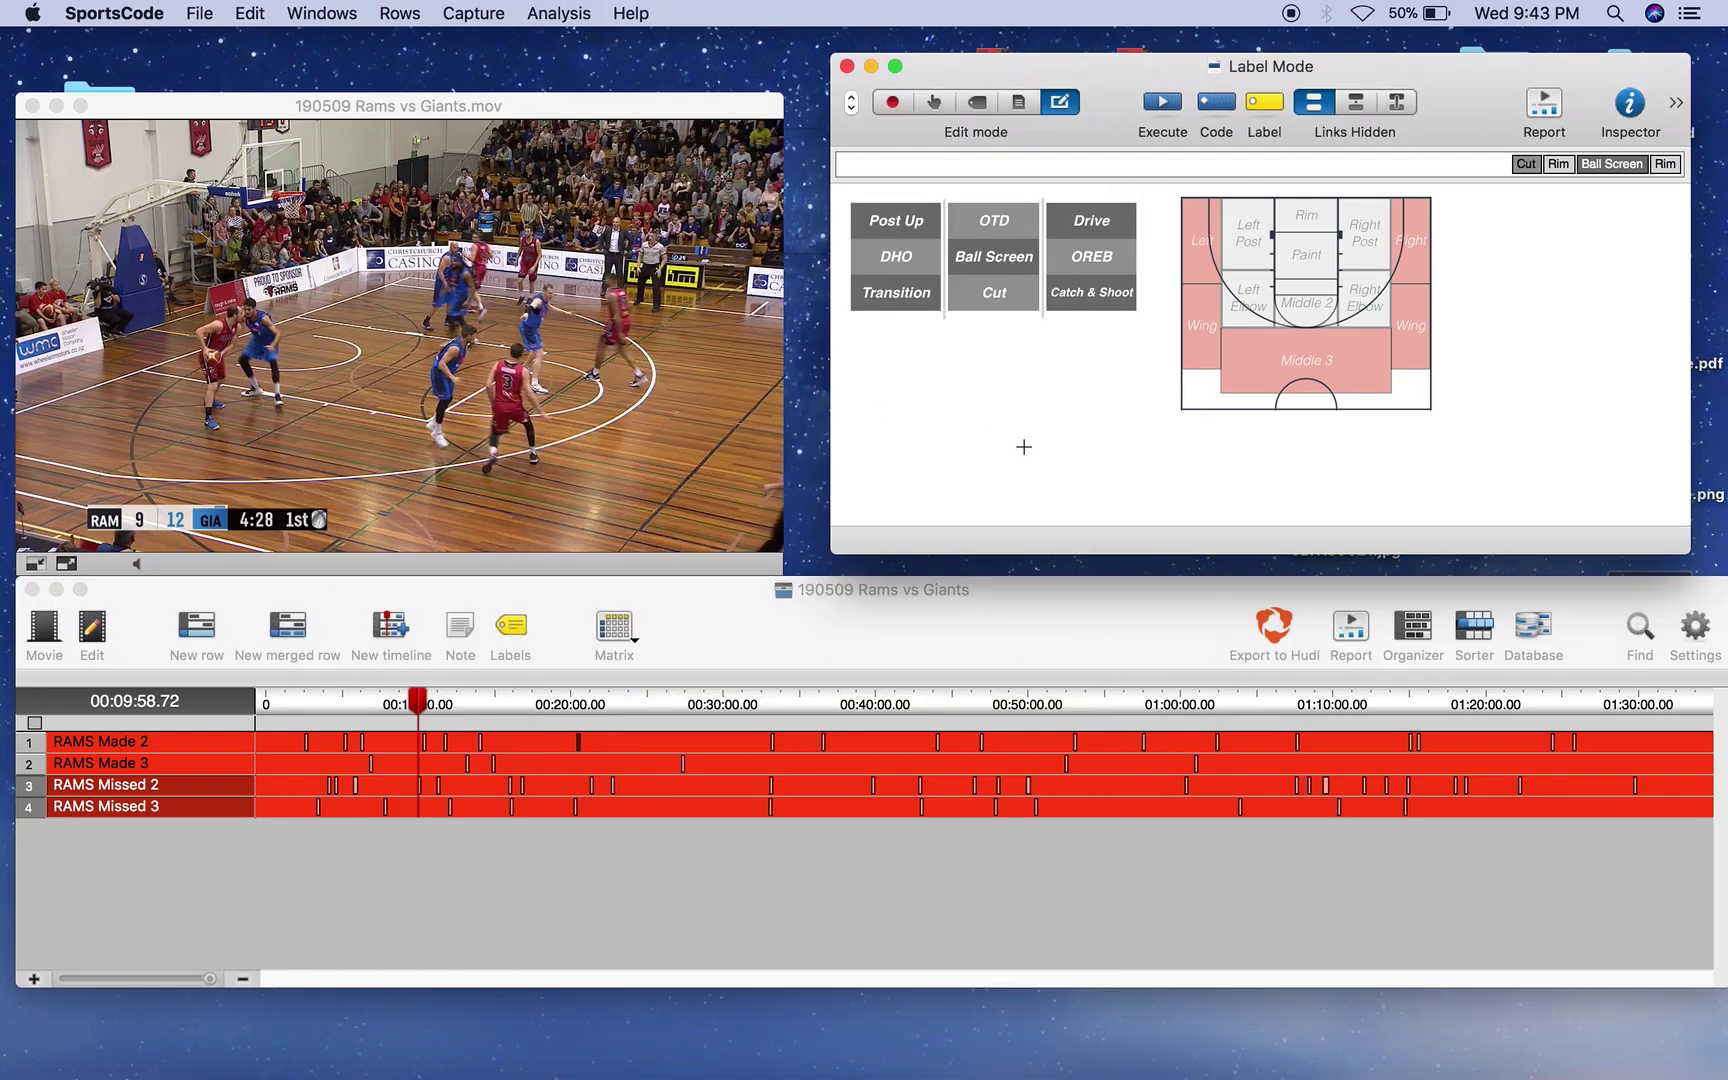